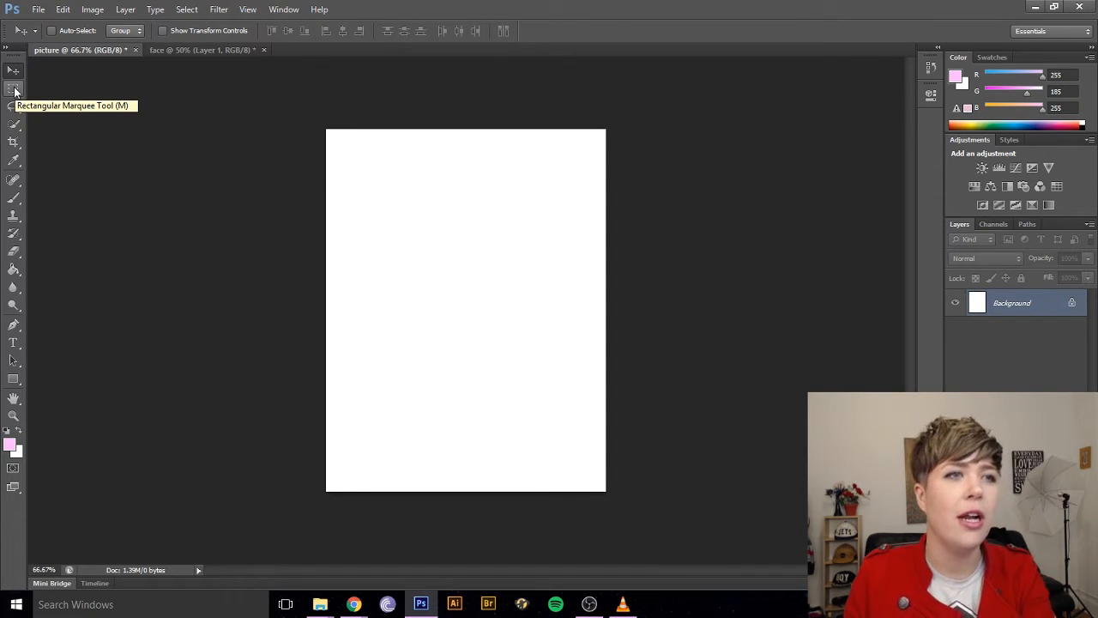
# Select a square area in the upper middle of the blank canvas with the Rectangular Marquee tool
pyautogui.press('m')
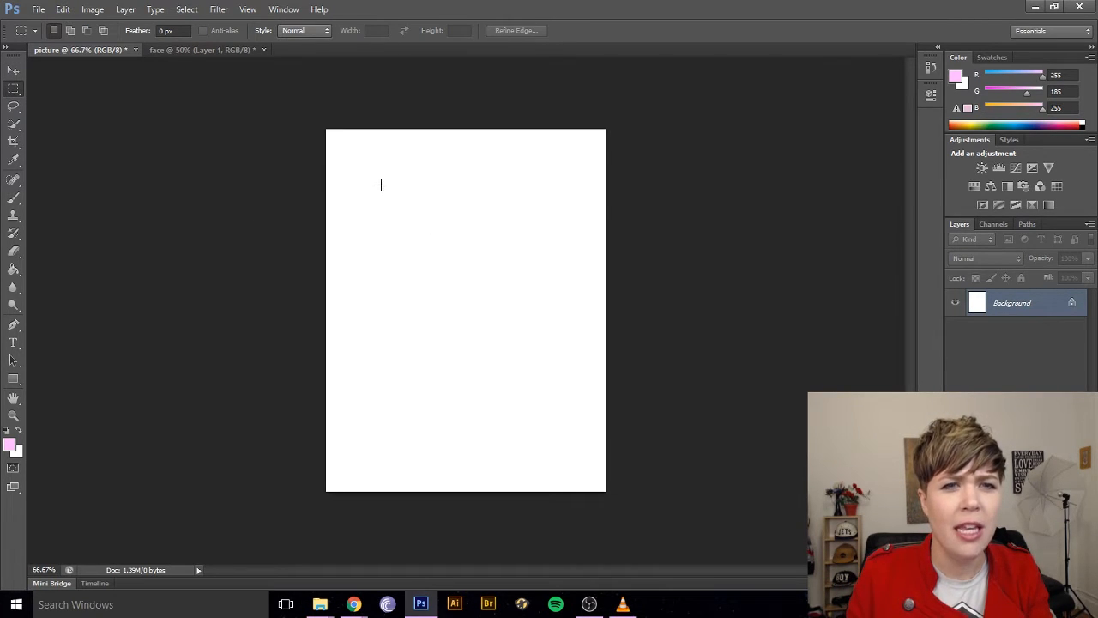
pyautogui.moveTo(381, 184); pyautogui.dragTo(543, 346)
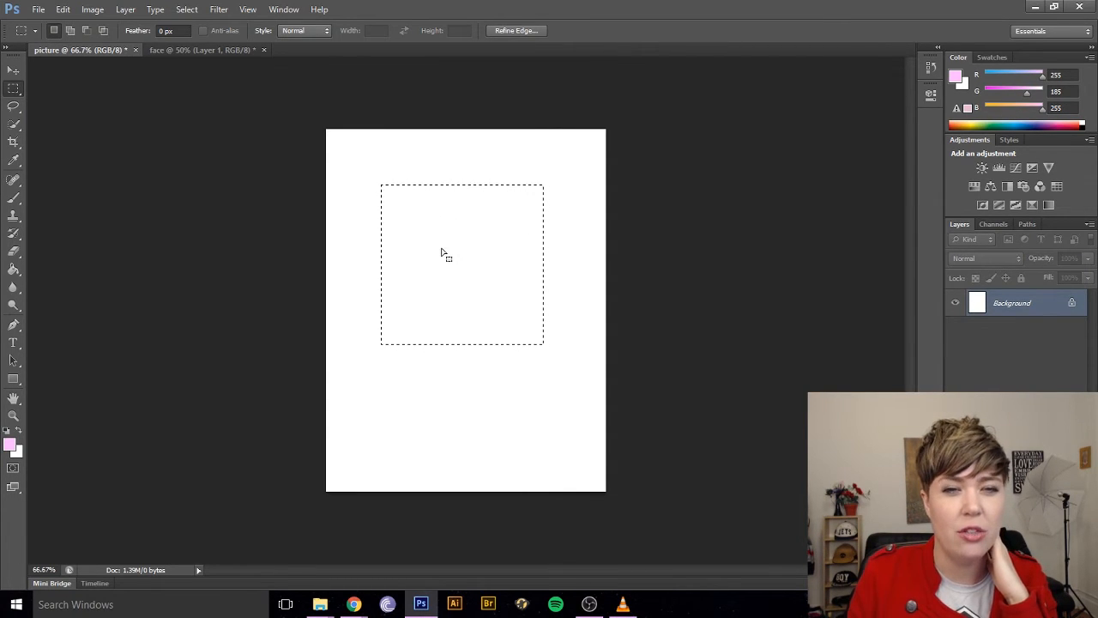
# Replace the square selection with circular selections on the blank canvas using the Elliptical Marquee tool, clearing each one
pyautogui.click(14, 89)
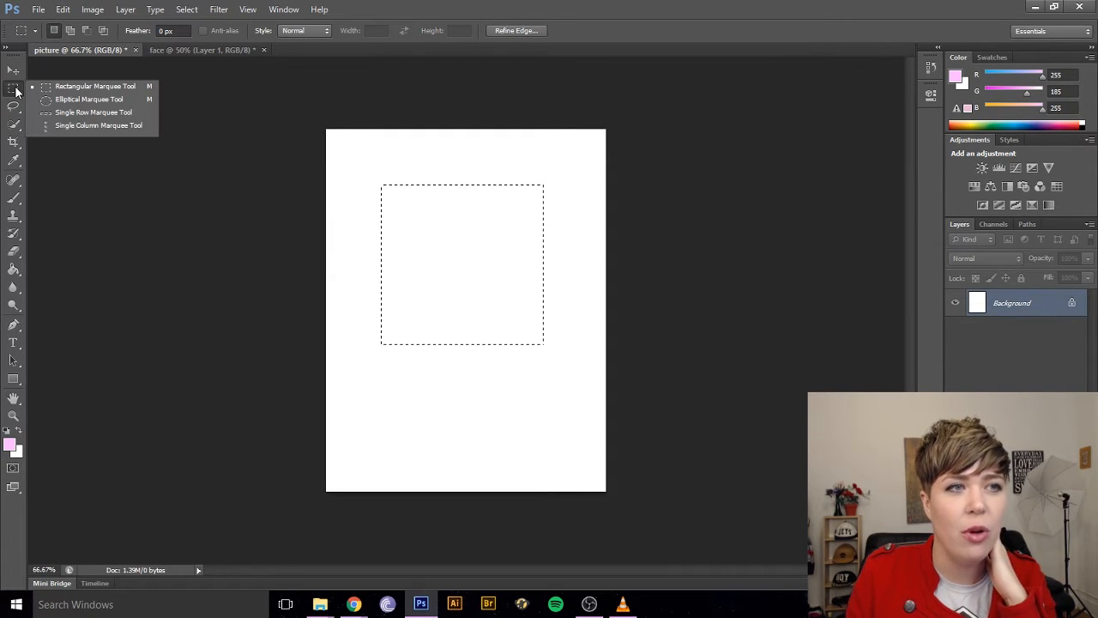
pyautogui.click(69, 101)
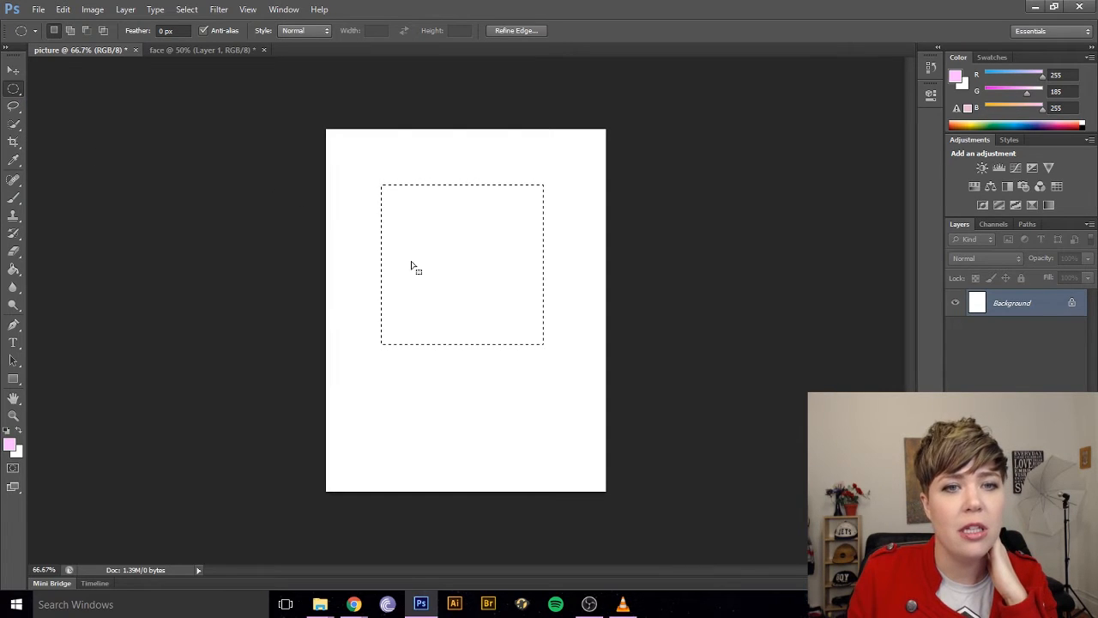
pyautogui.click(408, 298)
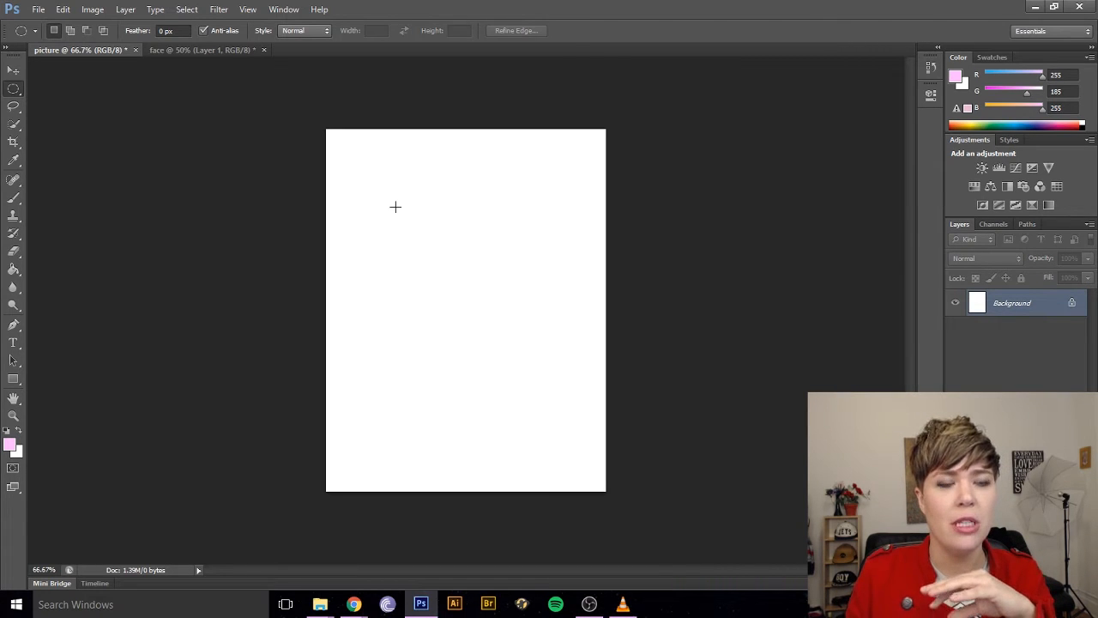
pyautogui.moveTo(396, 207); pyautogui.dragTo(549, 361)
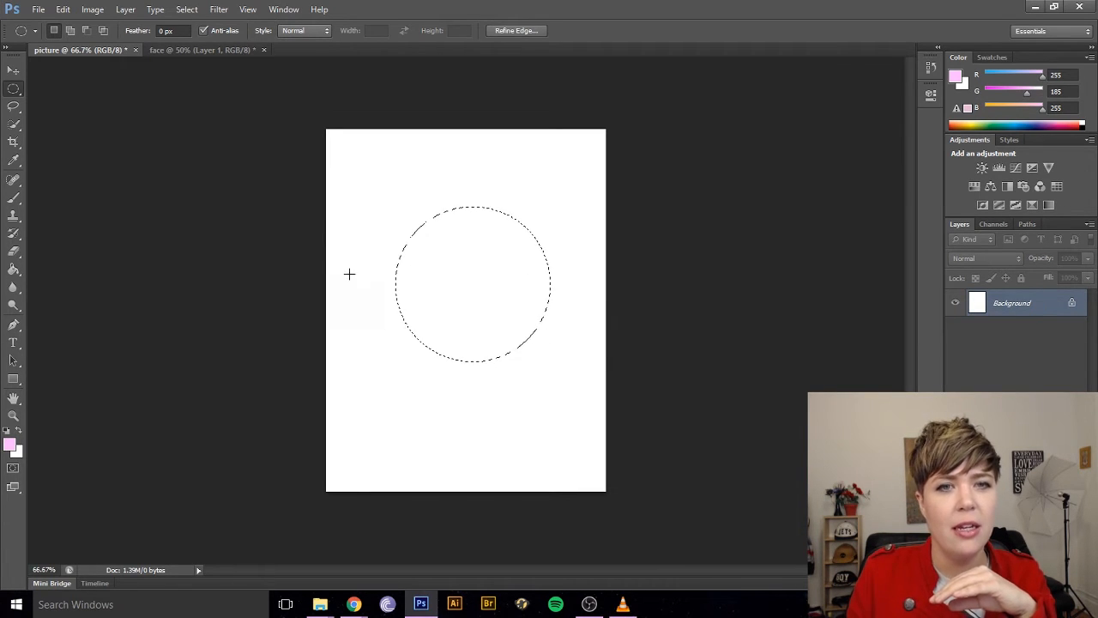
pyautogui.click(507, 169)
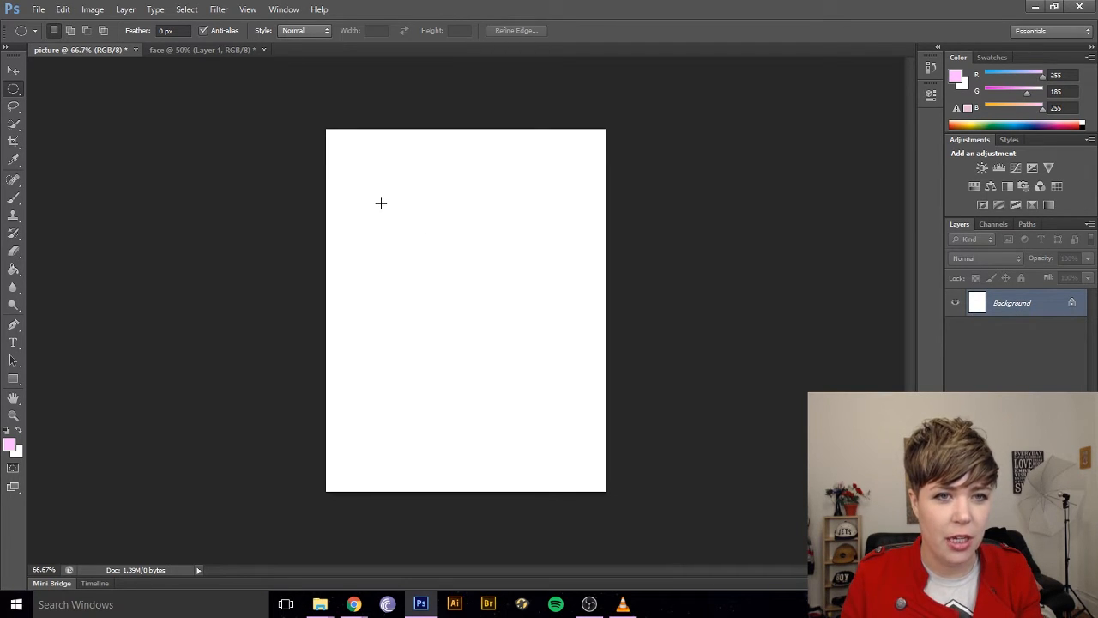
pyautogui.moveTo(381, 203); pyautogui.dragTo(512, 321)
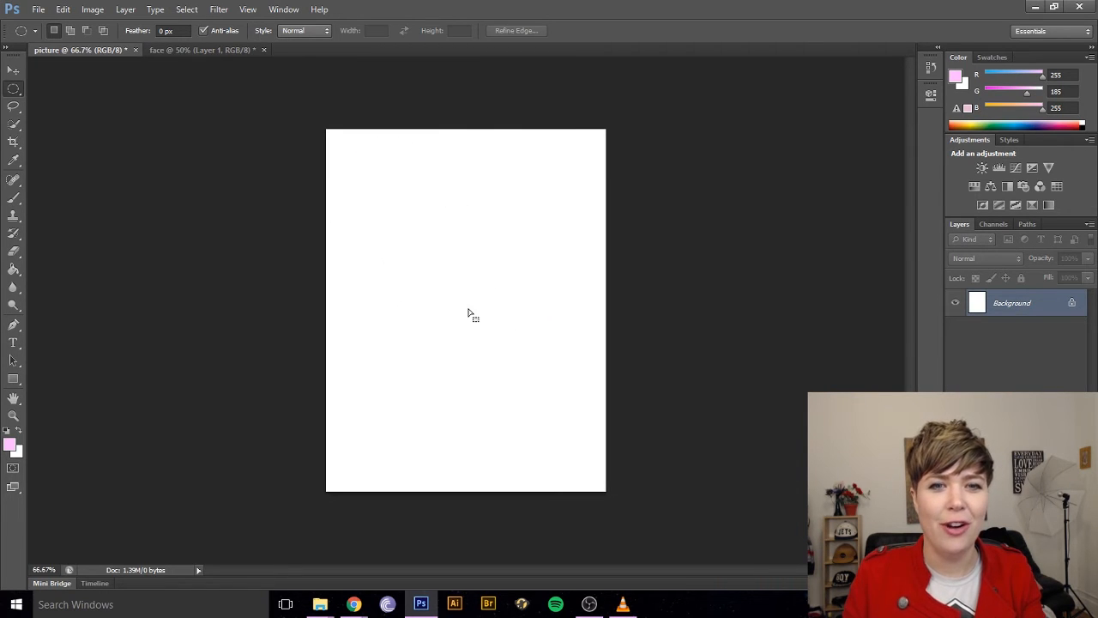
pyautogui.click(523, 197)
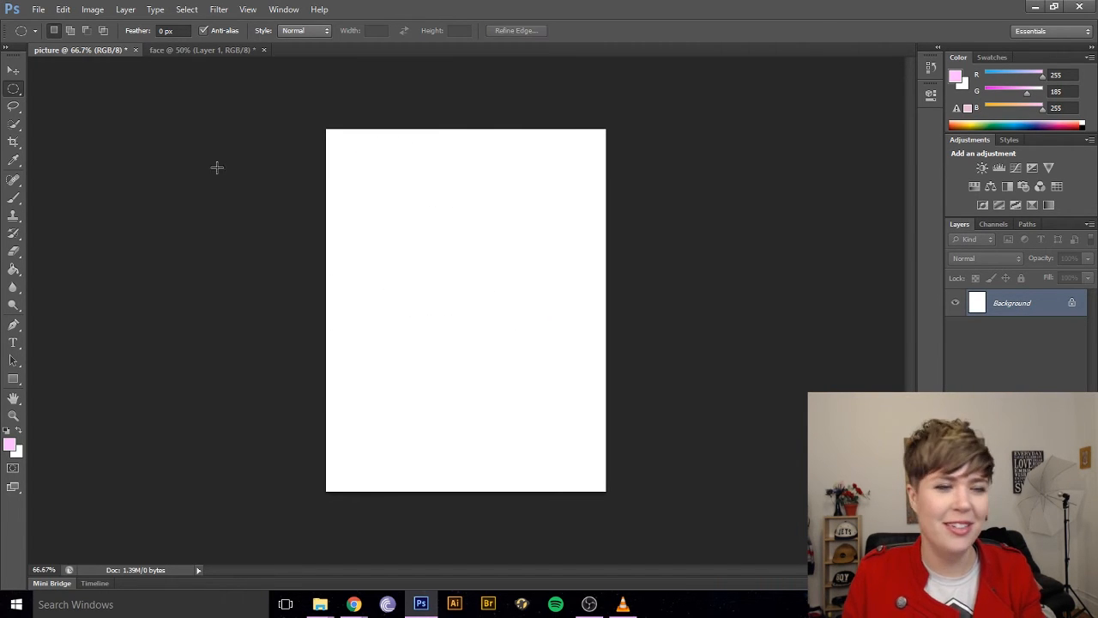
# Draw a square Rectangular Marquee selection mid-page, and replace it with a smaller one nearer the page's upper-left corner
pyautogui.click(15, 91)
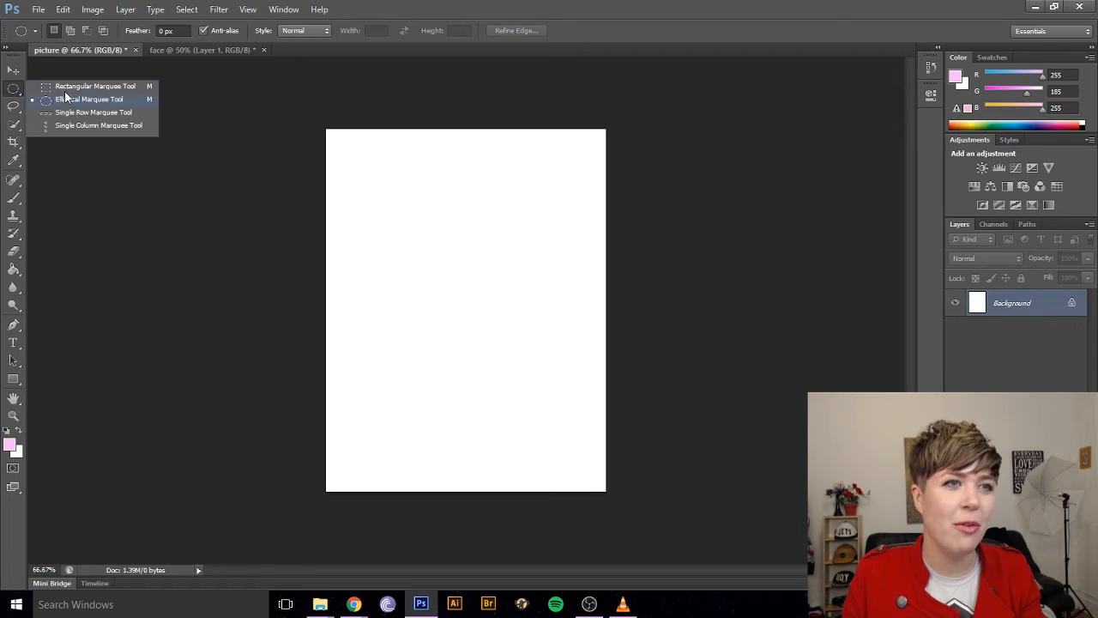
pyautogui.click(69, 84)
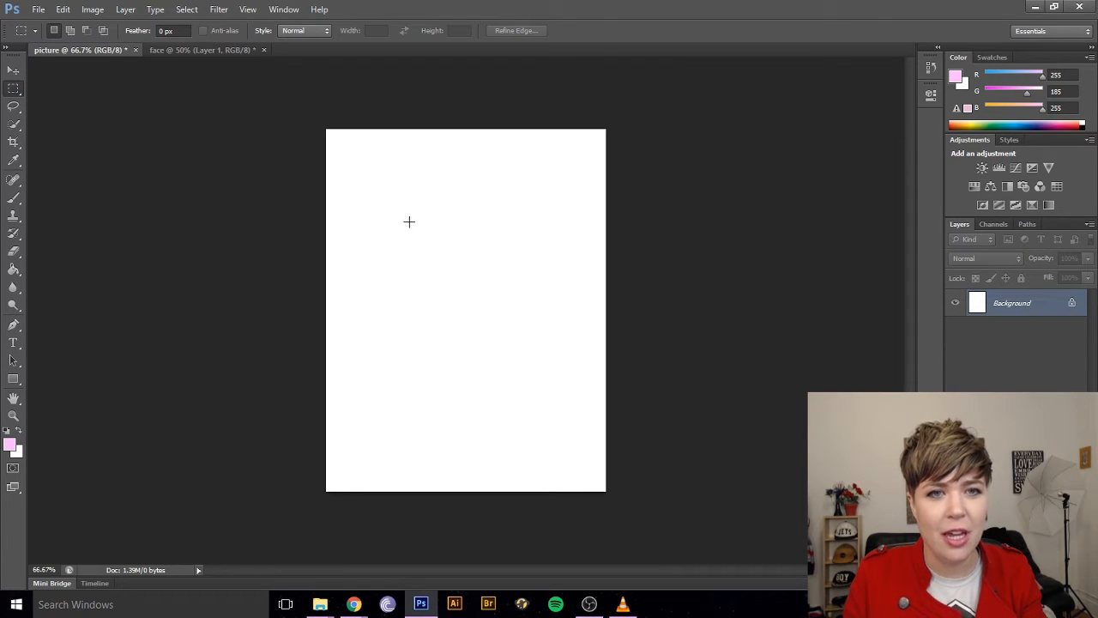
pyautogui.moveTo(408, 221); pyautogui.dragTo(537, 357)
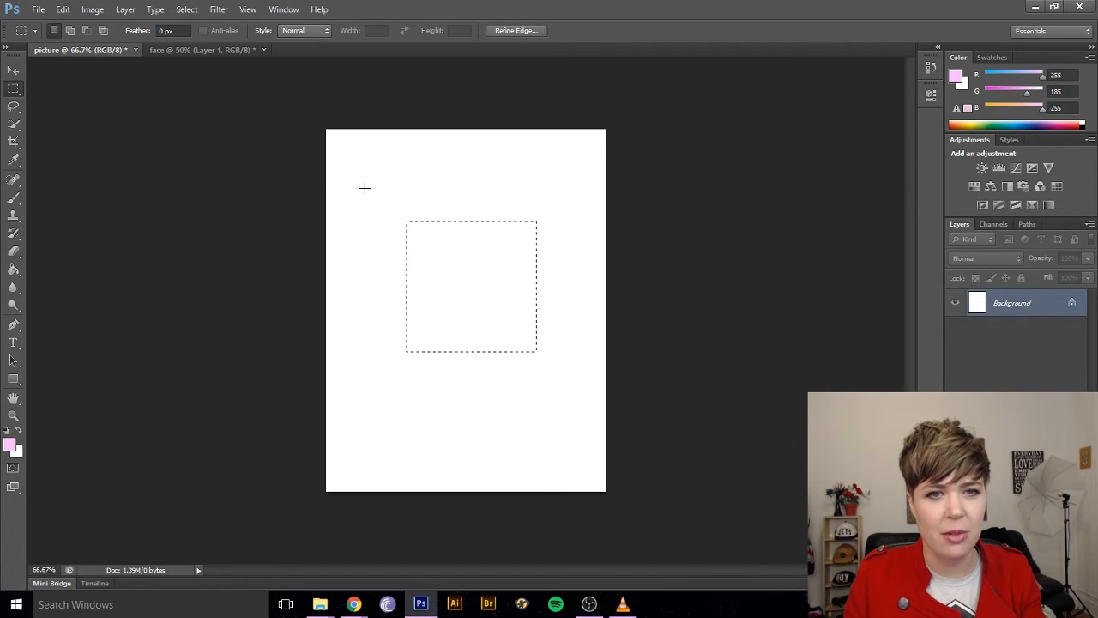
pyautogui.moveTo(364, 182); pyautogui.dragTo(466, 306)
# Place single-row selections across the blank canvas with the Single Row Marquee tool, repositioning the line at several heights
pyautogui.rightClick(15, 90)
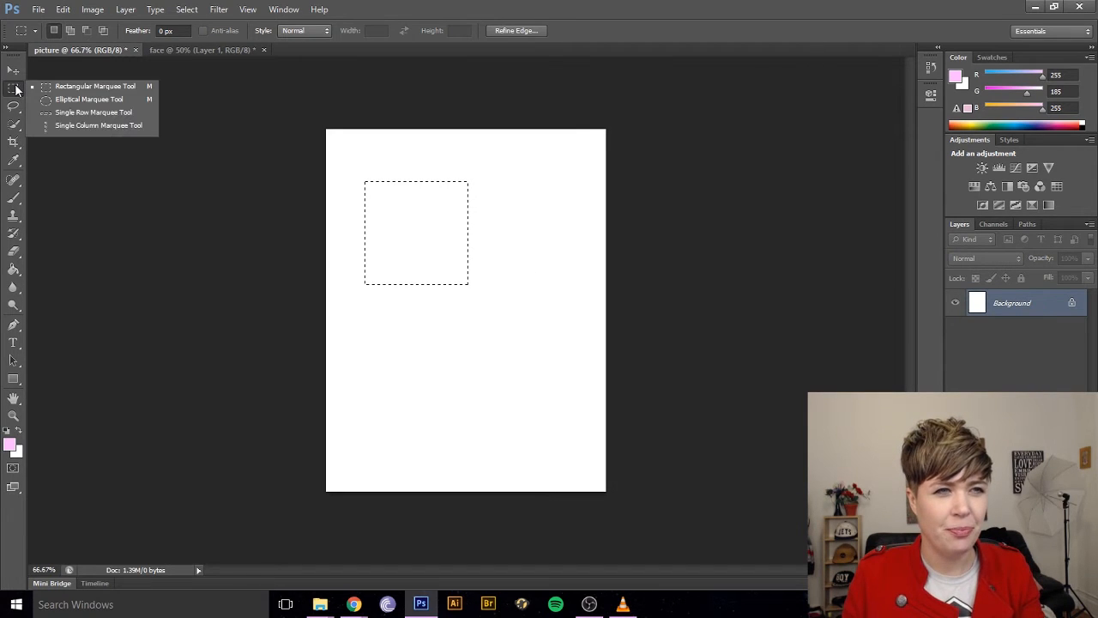
pyautogui.click(87, 112)
pyautogui.moveTo(378, 334); pyautogui.dragTo(441, 254)
pyautogui.hotkey('ctrl', 'd')
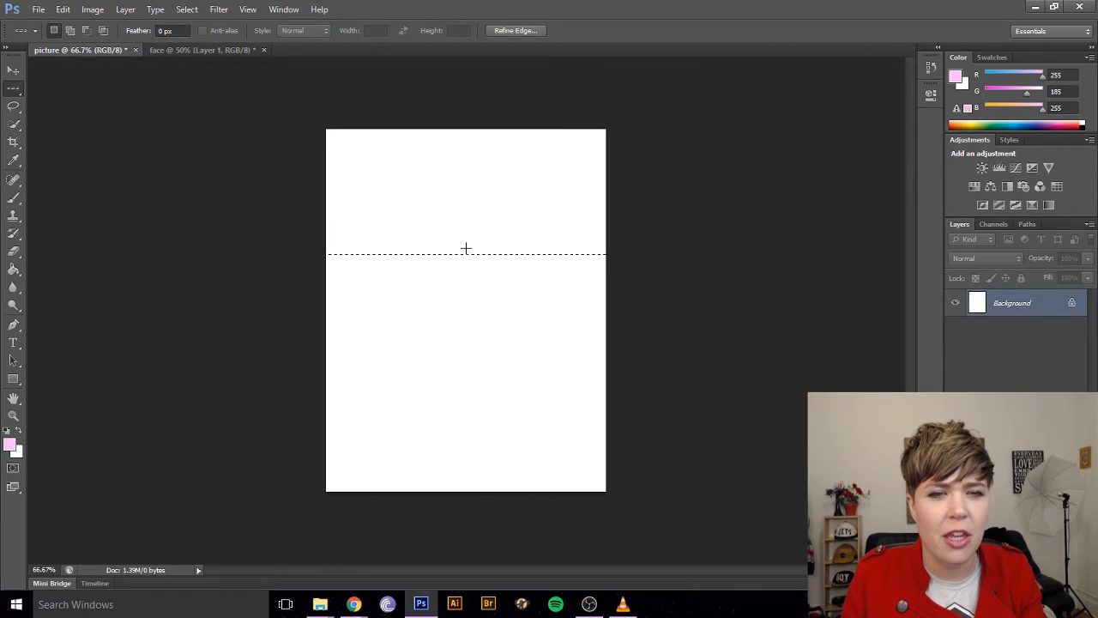
pyautogui.moveTo(483, 247); pyautogui.dragTo(477, 210)
pyautogui.moveTo(475, 285); pyautogui.dragTo(484, 234)
pyautogui.hotkey('ctrl', 'd')
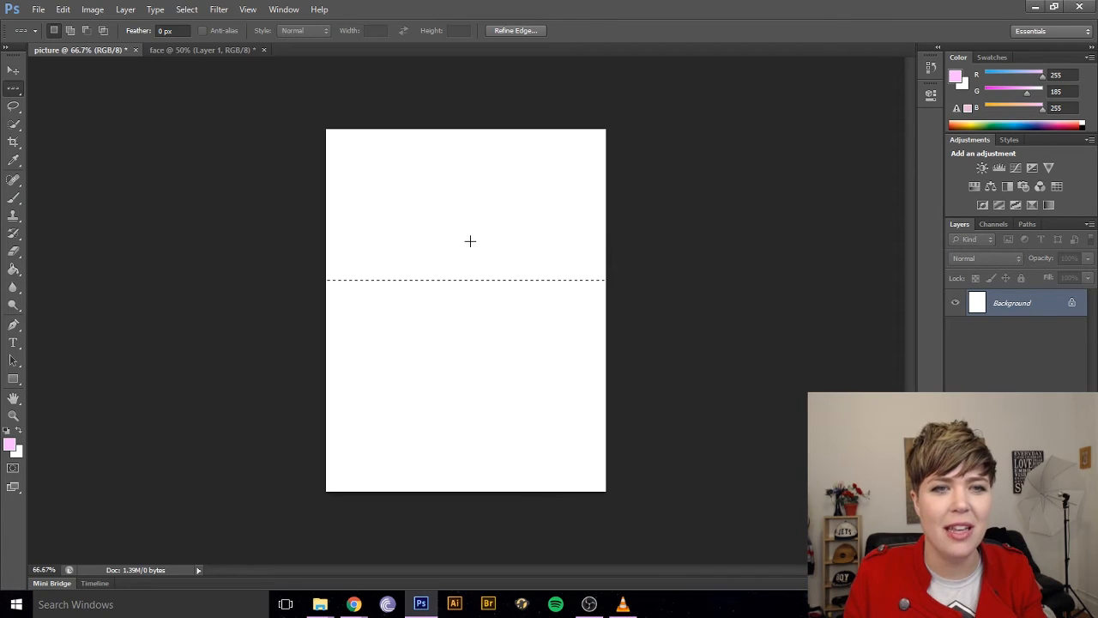
pyautogui.click(468, 241)
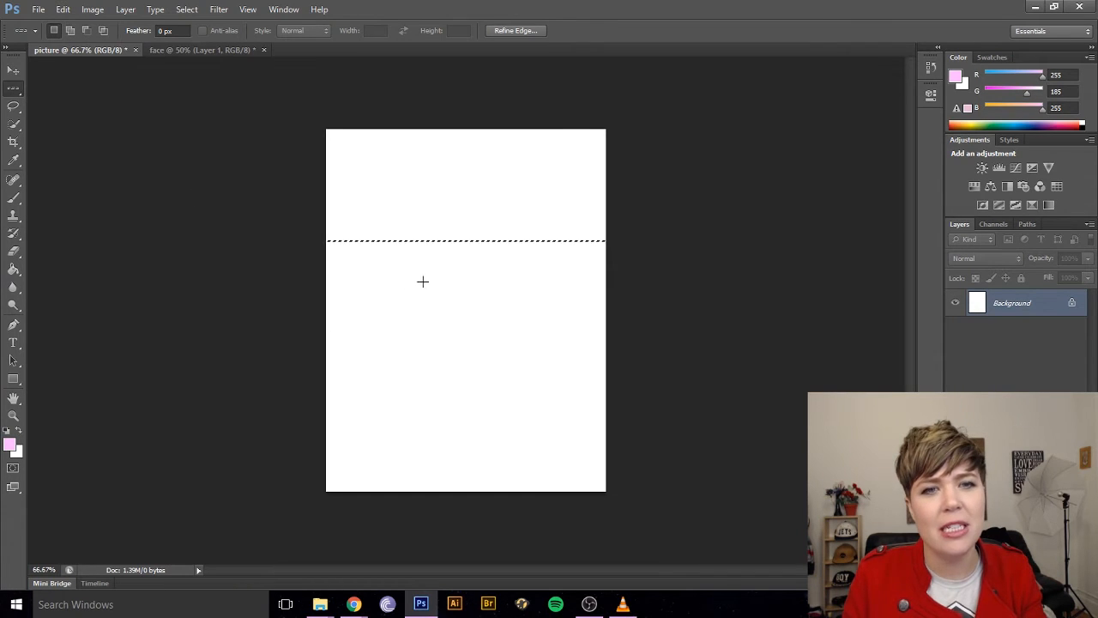
pyautogui.moveTo(422, 283); pyautogui.dragTo(497, 313)
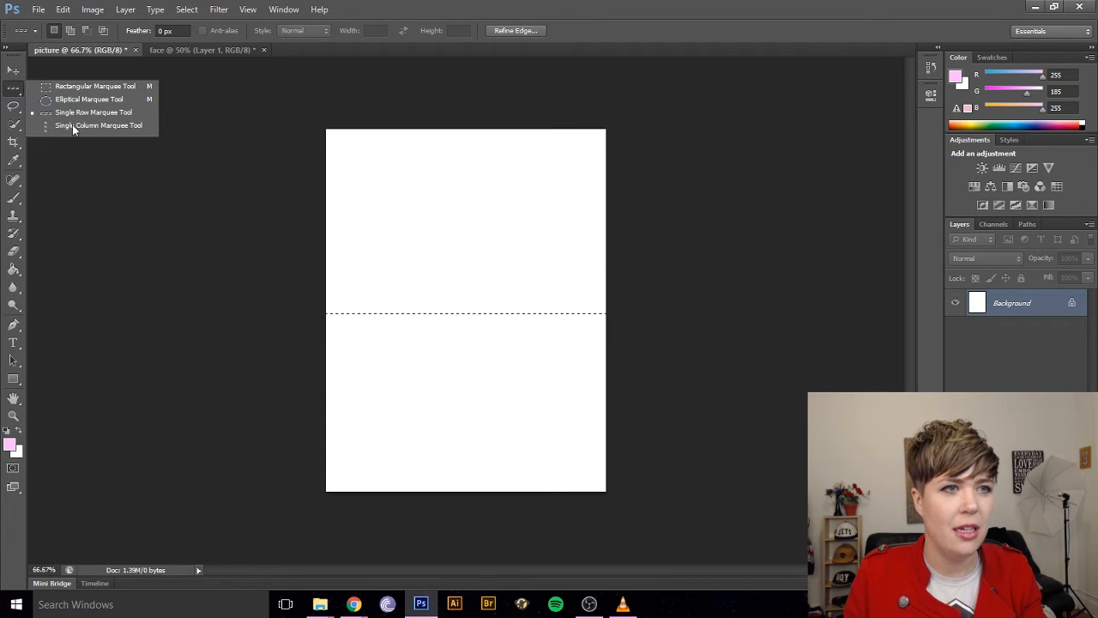
# Place a vertical one-pixel selection near the canvas centre with the Single Column Marquee tool and reposition it
pyautogui.click(73, 126)
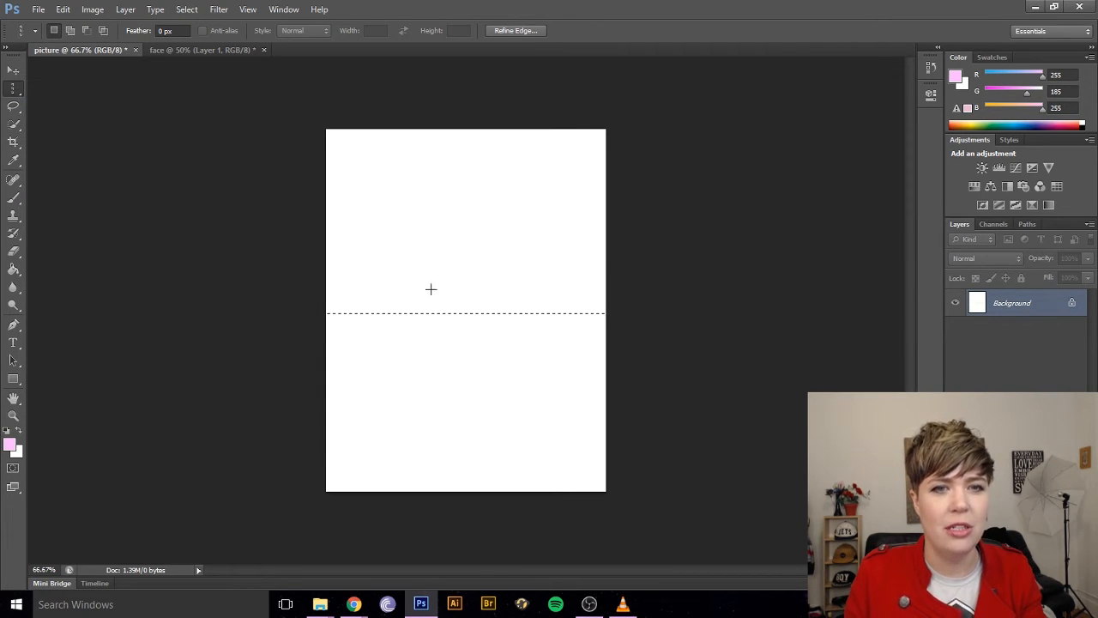
pyautogui.moveTo(431, 289); pyautogui.dragTo(466, 297)
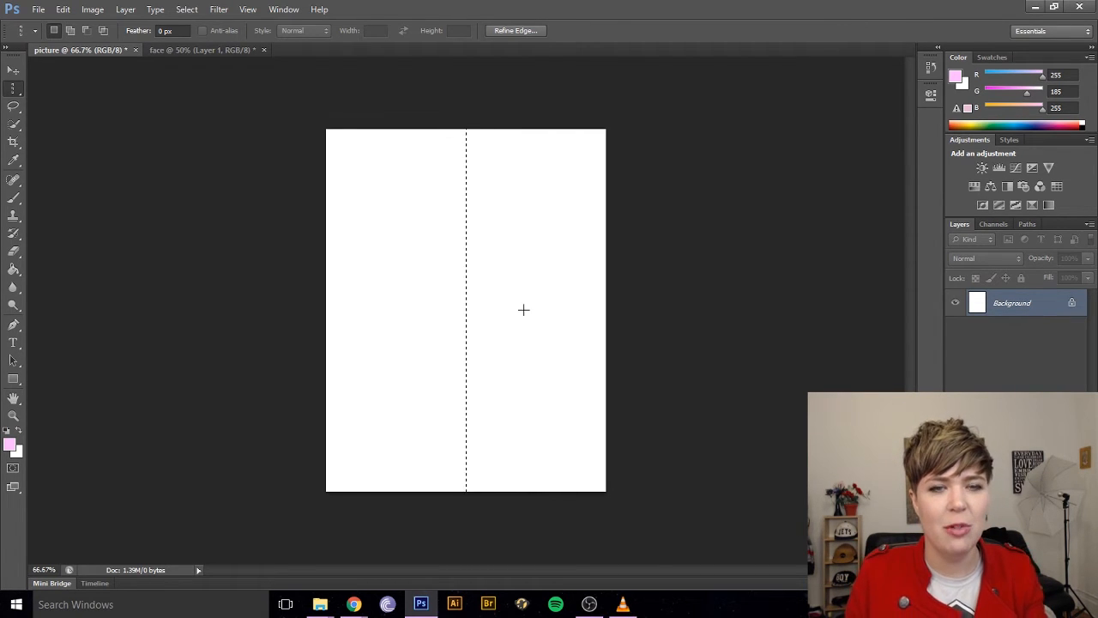
pyautogui.moveTo(536, 299); pyautogui.dragTo(483, 301)
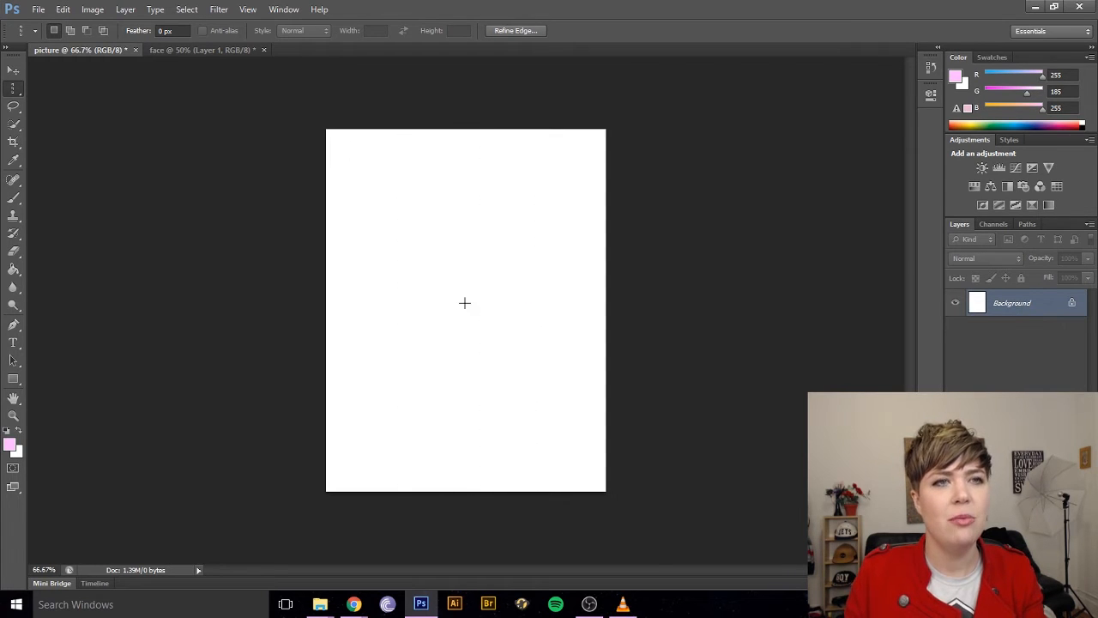
# In the face image, draw a square Rectangular Marquee selection and move its outline over the eye on the image's right side
pyautogui.click(181, 50)
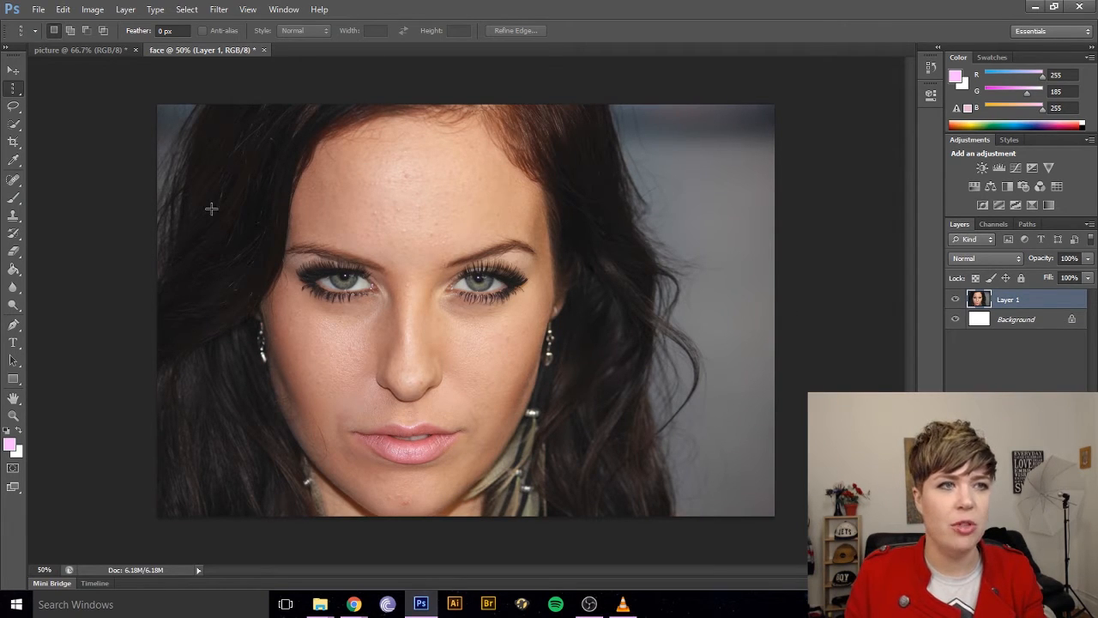
pyautogui.moveTo(13, 88); pyautogui.dragTo(62, 89)
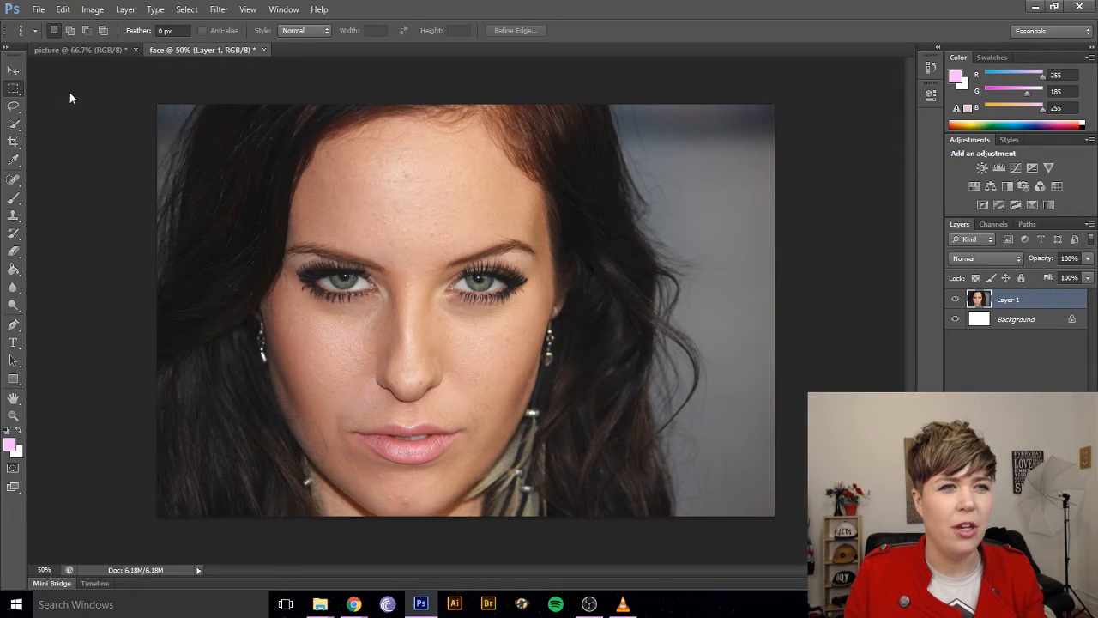
pyautogui.moveTo(577, 179); pyautogui.dragTo(680, 301)
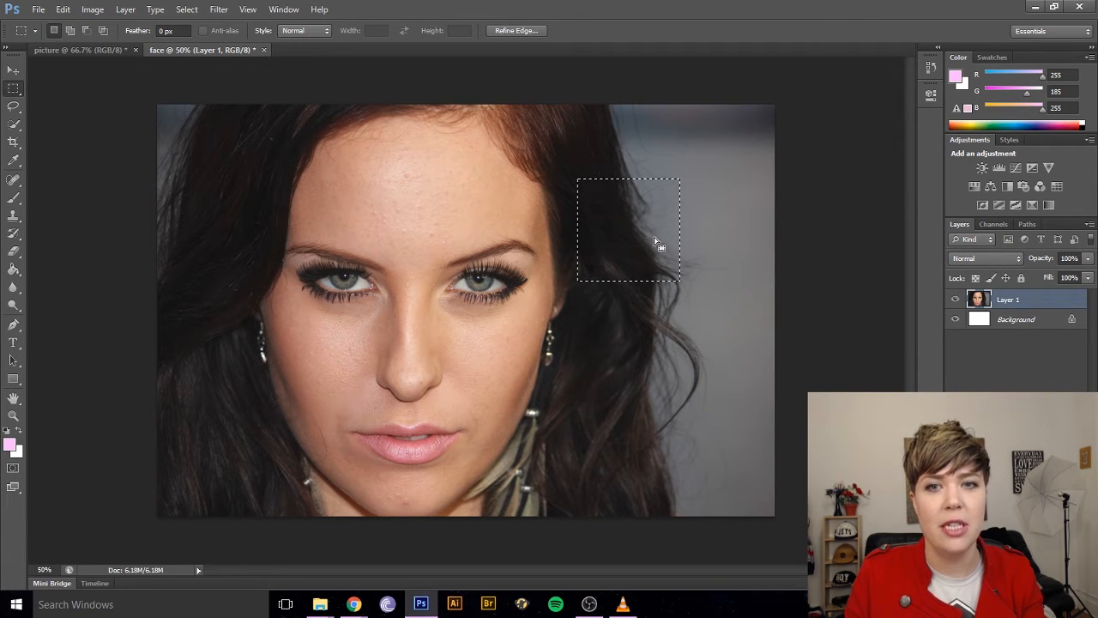
pyautogui.moveTo(635, 238); pyautogui.dragTo(481, 289)
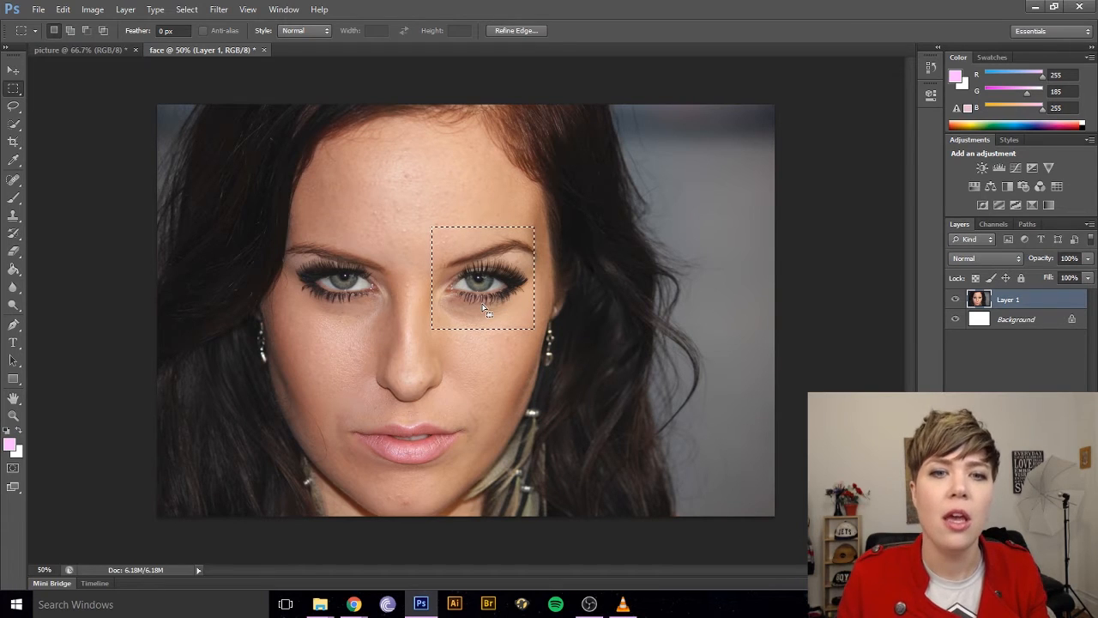
# Try moving the selected eye pixels up onto the hair beside the face with the Move tool, and undo it
pyautogui.click(15, 71)
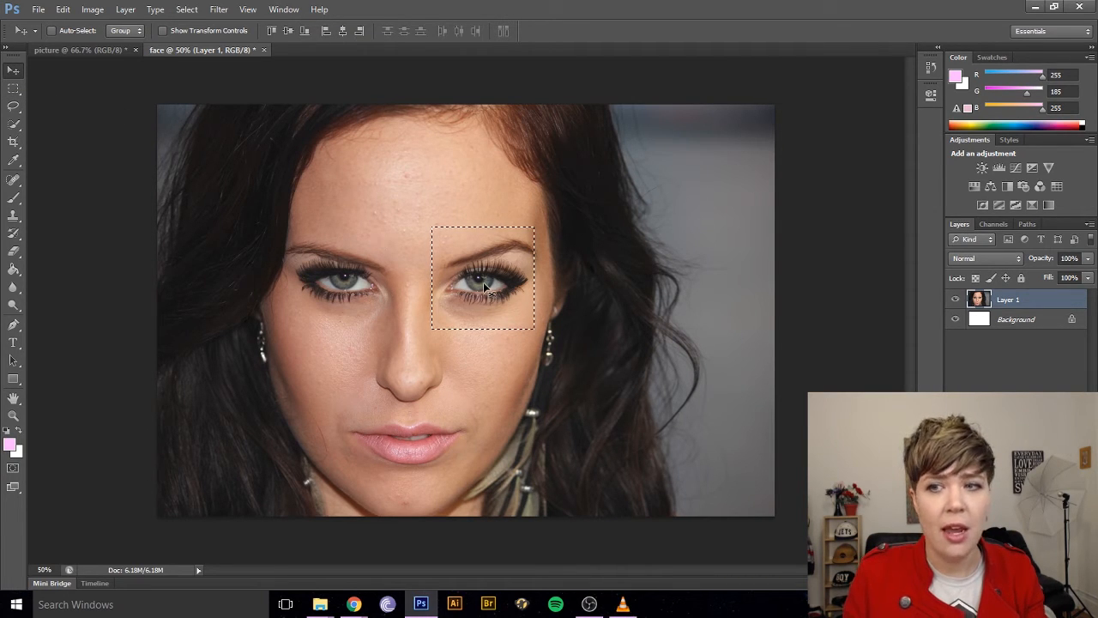
pyautogui.moveTo(514, 283); pyautogui.dragTo(643, 223)
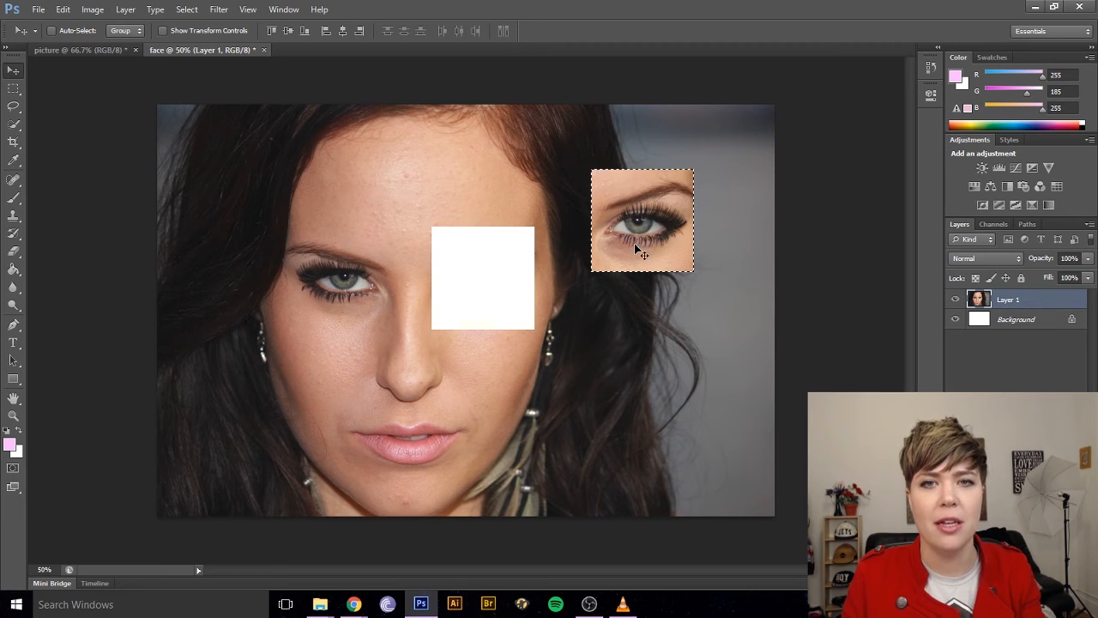
pyautogui.hotkey('ctrl', 'z')
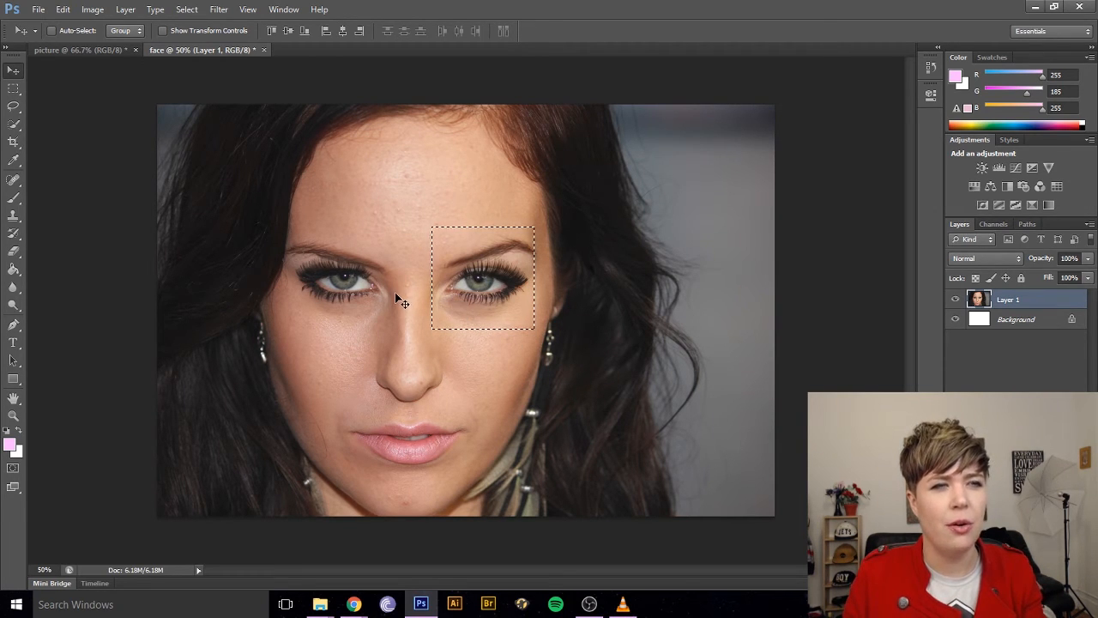
# Shift the selection outline onto the hair beside the earring and try moving those pixels up toward the grey background
pyautogui.press('m')
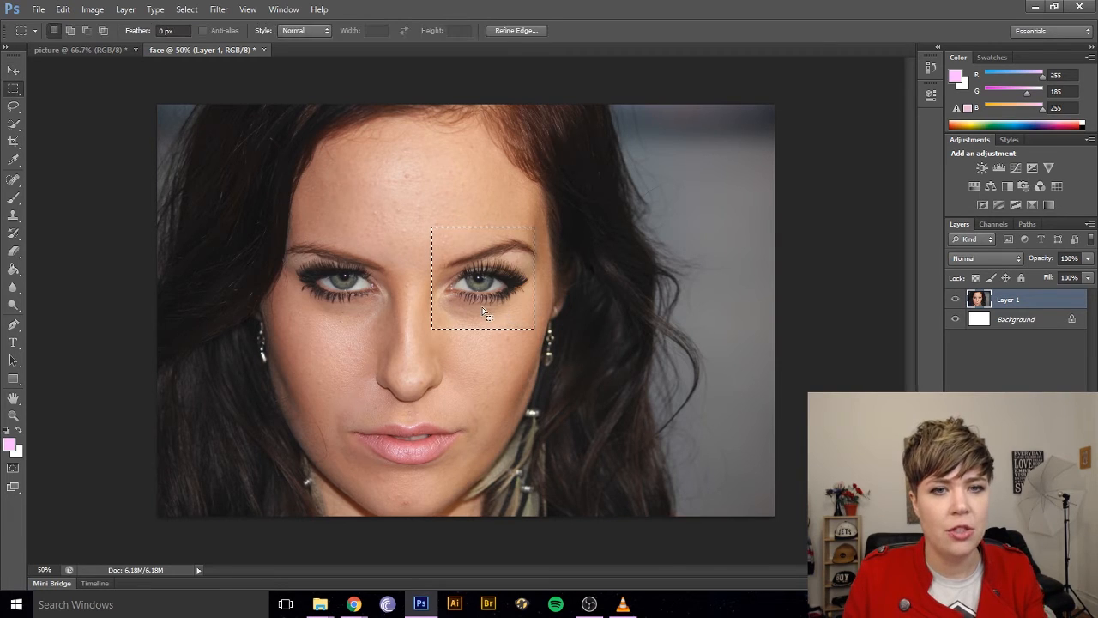
pyautogui.moveTo(497, 284); pyautogui.dragTo(616, 313)
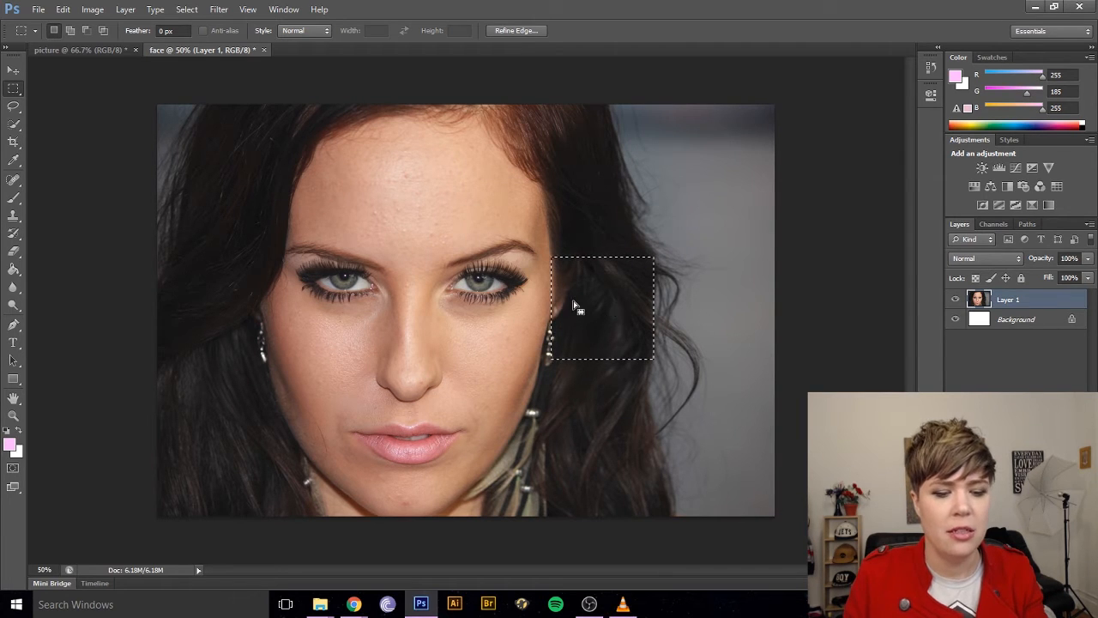
pyautogui.press('v')
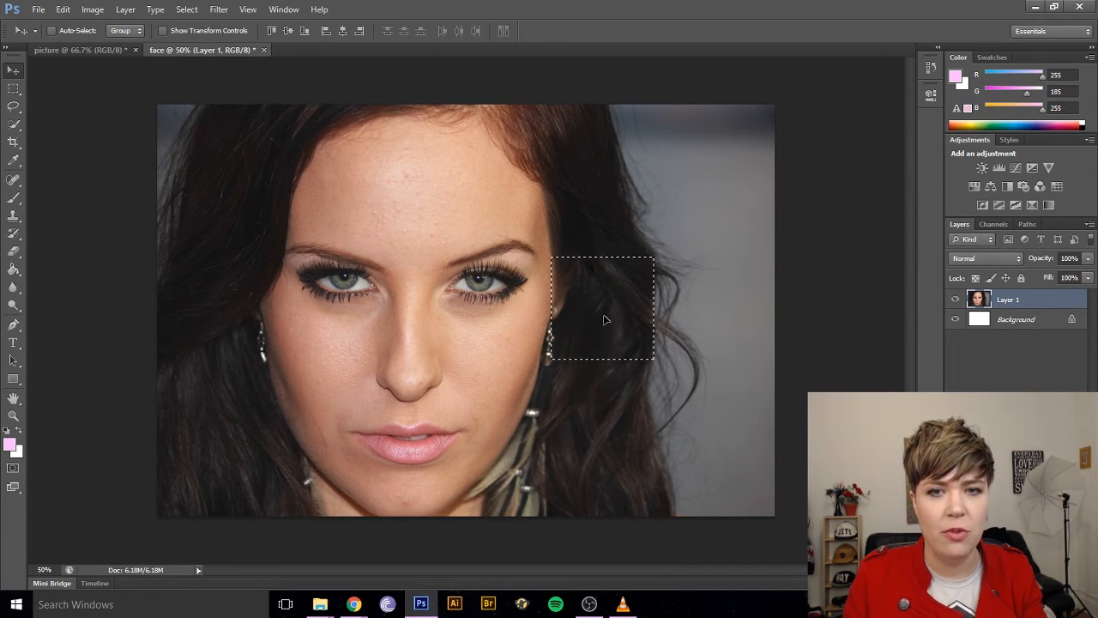
pyautogui.moveTo(605, 319); pyautogui.dragTo(695, 205)
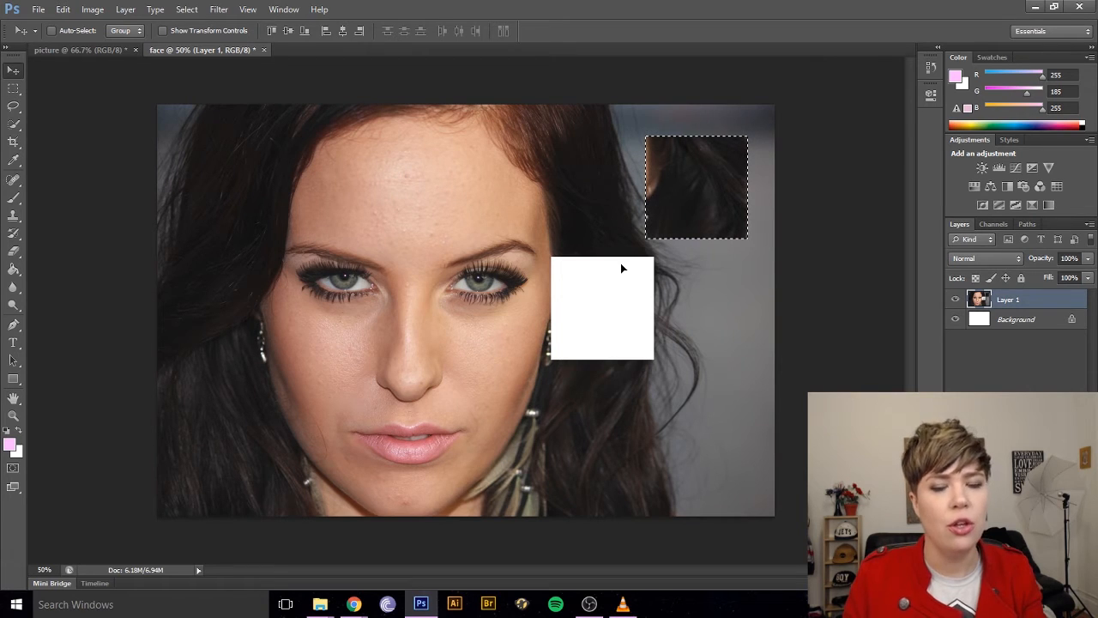
pyautogui.hotkey('ctrl', 'z')
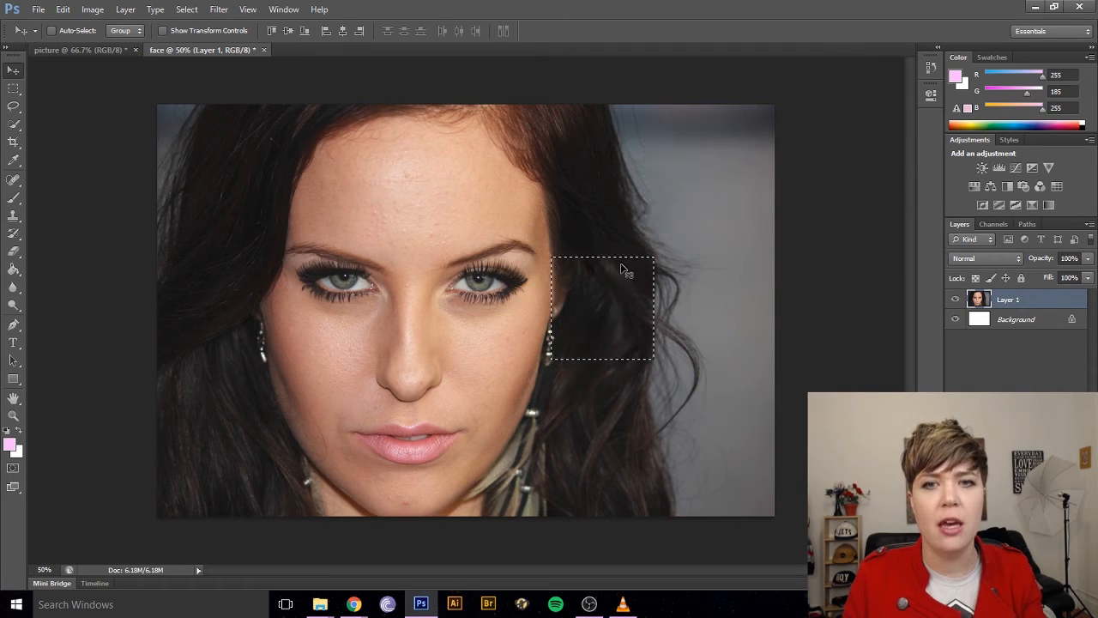
# Clear the hair selection and draw a square marquee around the eye on the image's right side
pyautogui.press('m')
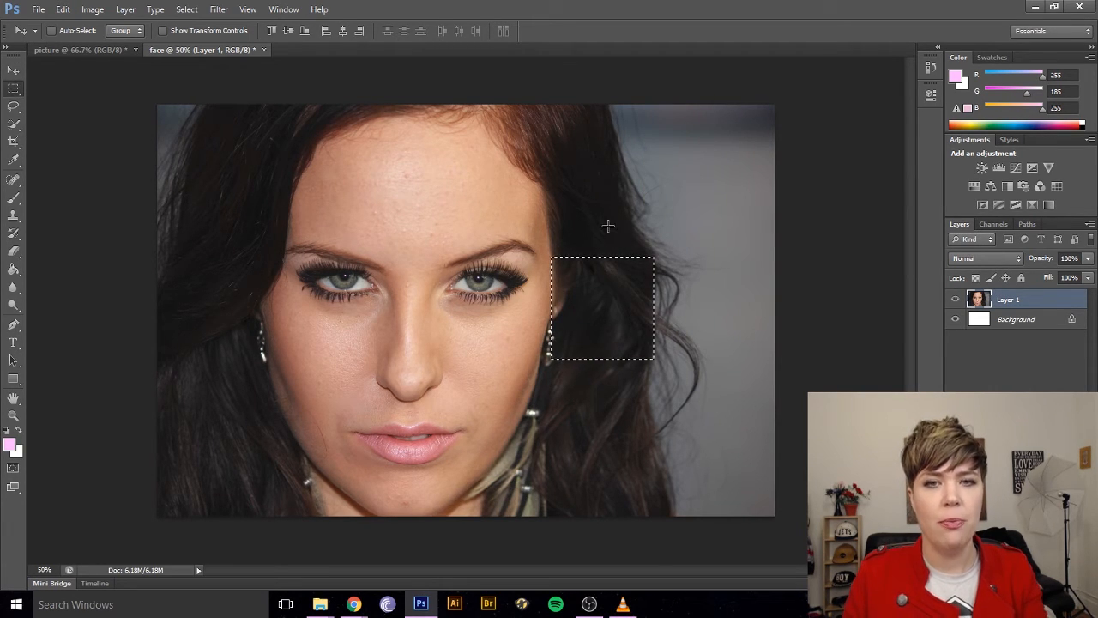
pyautogui.click(607, 226)
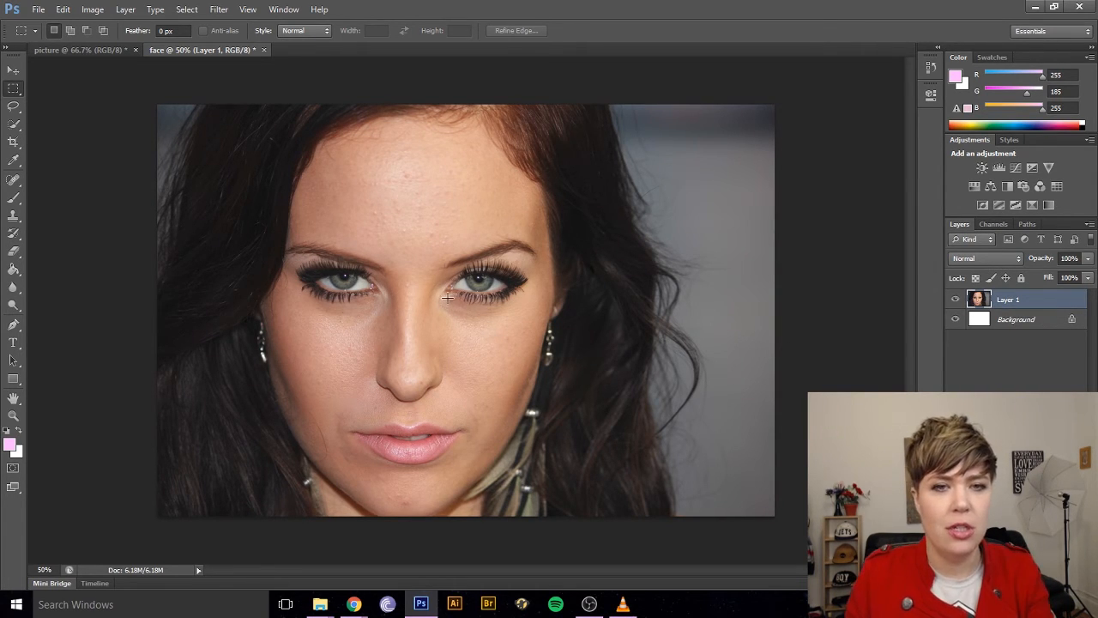
pyautogui.moveTo(424, 235); pyautogui.dragTo(549, 352)
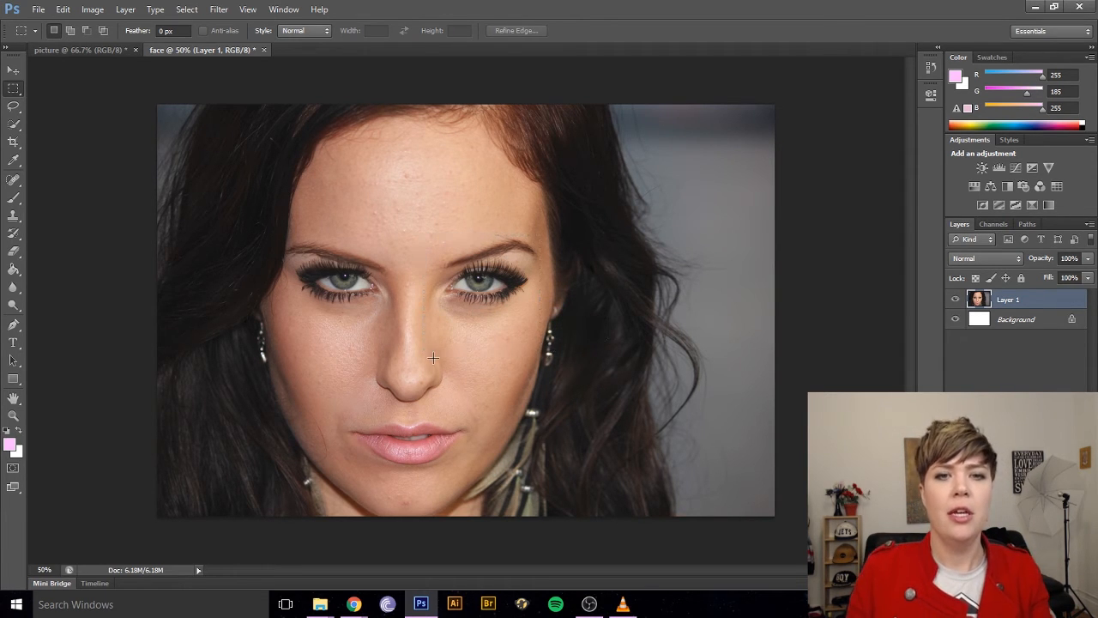
# Invert the eye selection so everything outside the square is selected, and deselect it
pyautogui.rightClick(472, 304)
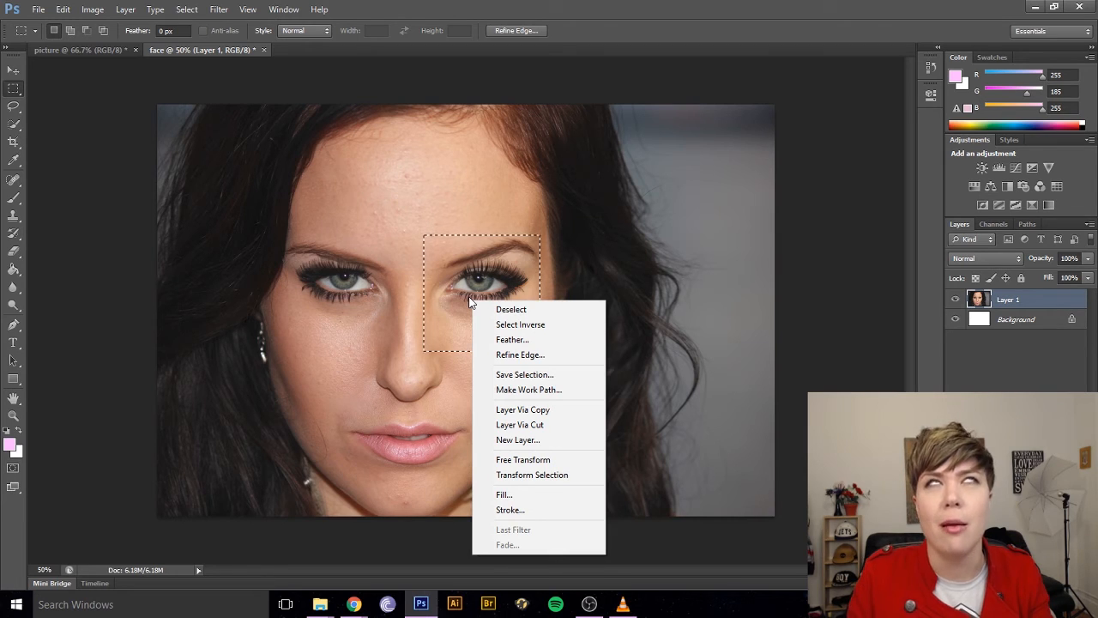
pyautogui.click(514, 330)
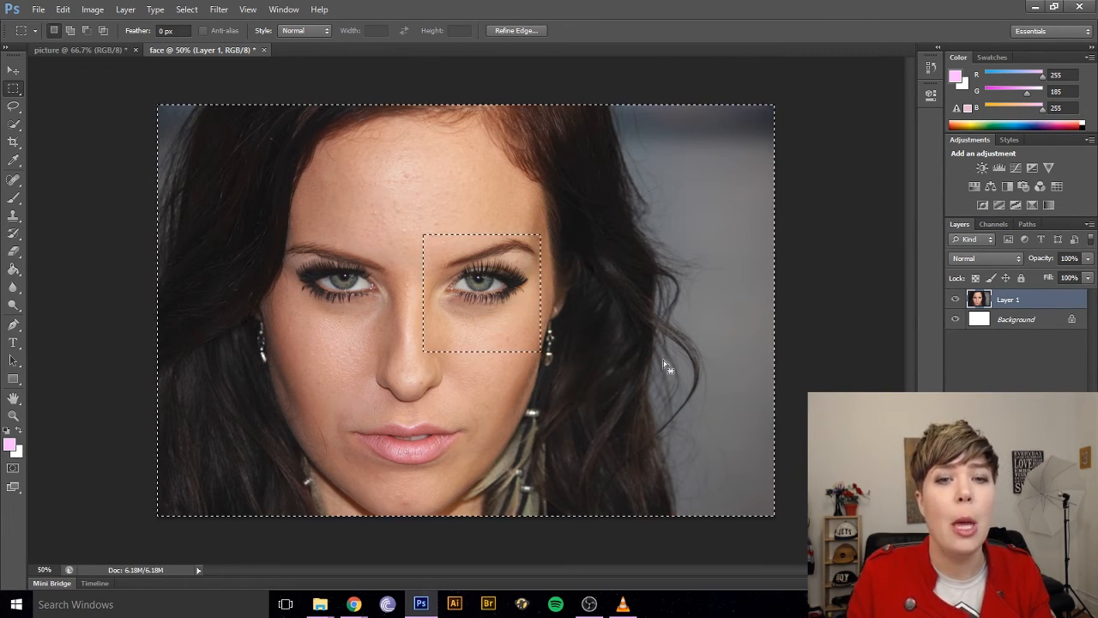
pyautogui.rightClick(479, 285)
pyautogui.click(492, 295)
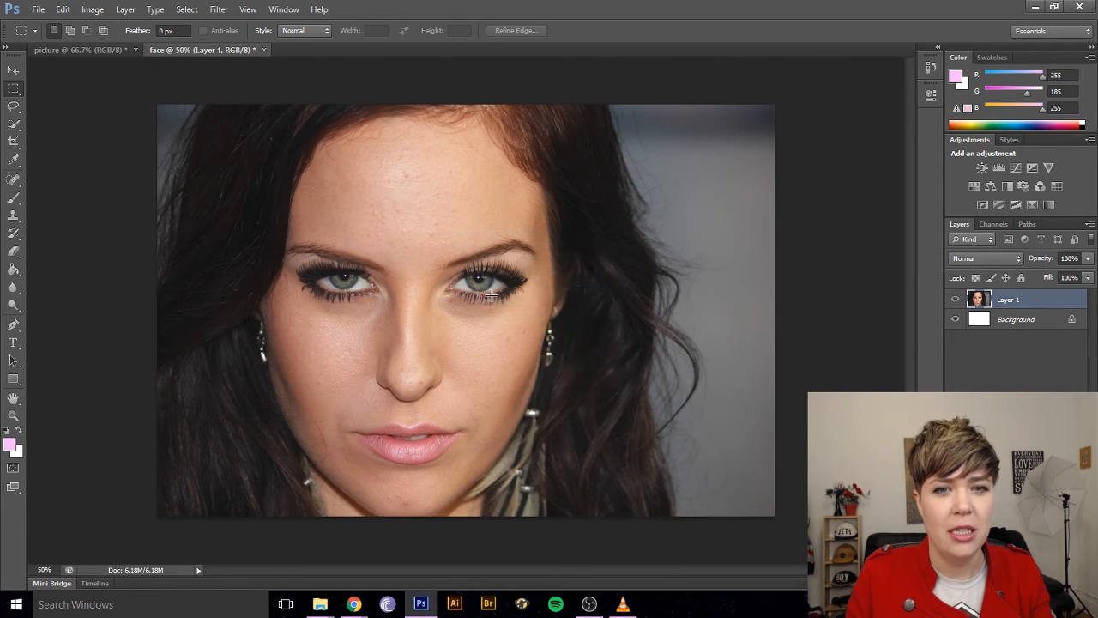
# Draw a square marquee around the eye on the image's right side and feather the selection by 10 pixels
pyautogui.moveTo(430, 242); pyautogui.dragTo(541, 352)
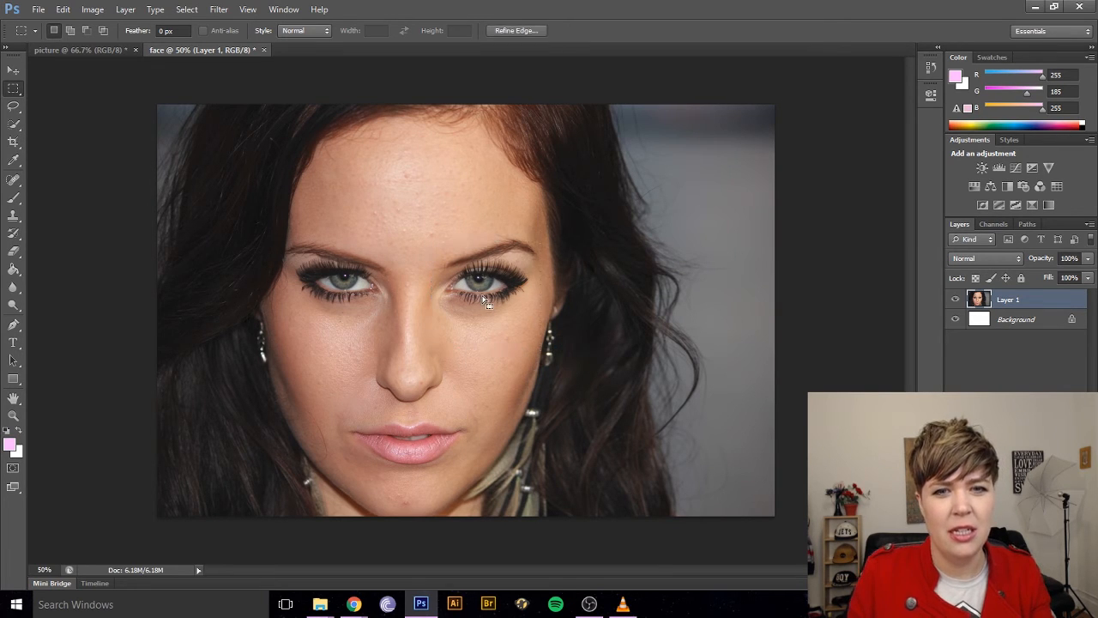
pyautogui.rightClick(483, 295)
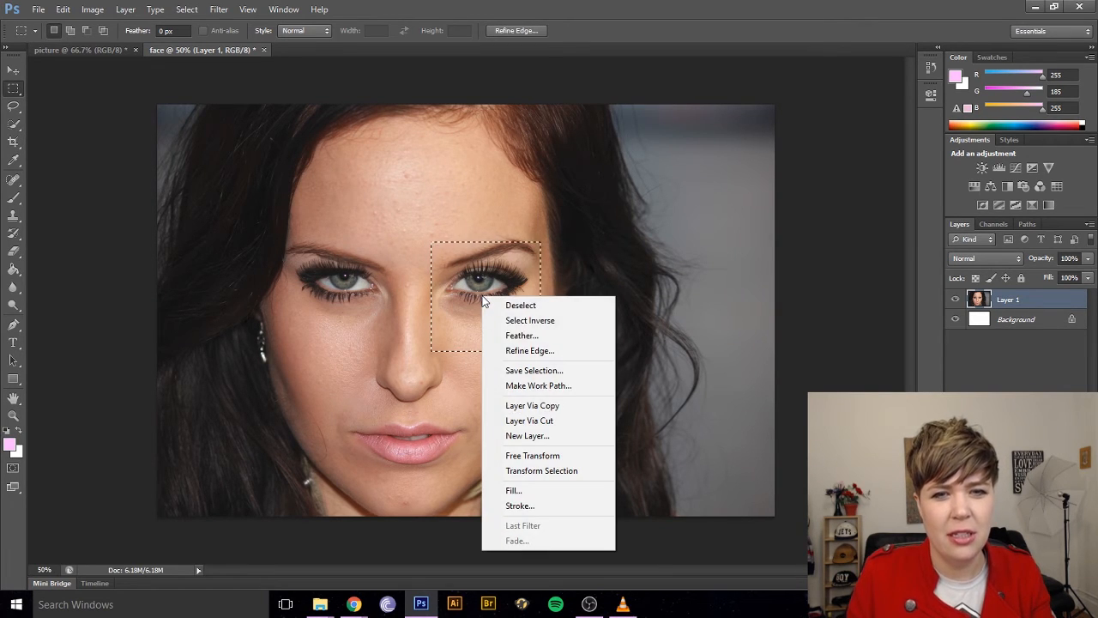
pyautogui.click(511, 337)
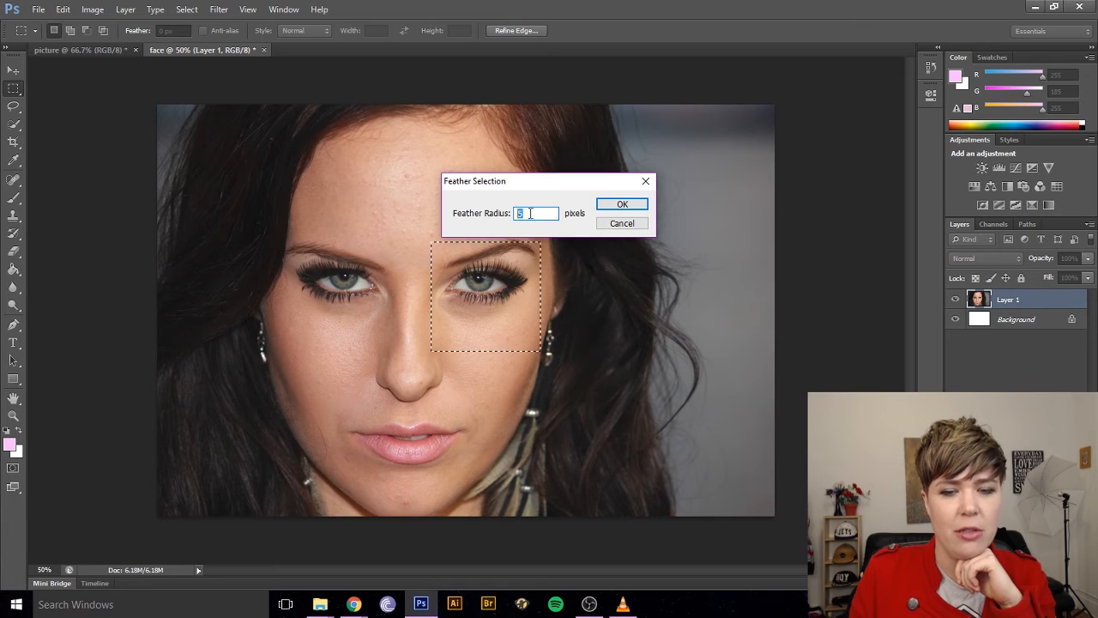
pyautogui.write('1')
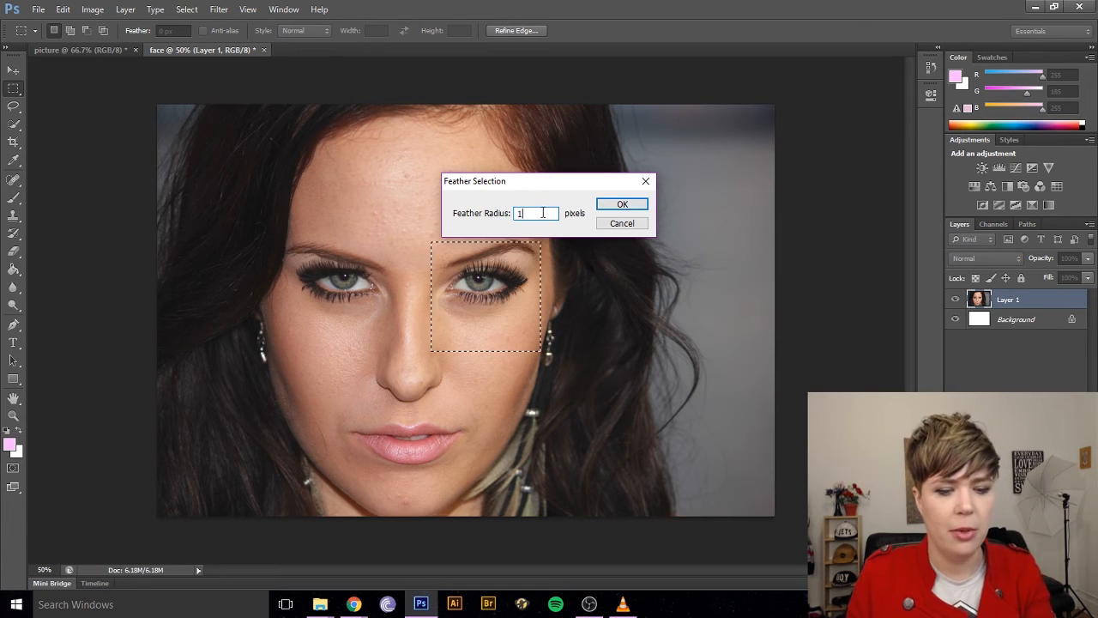
pyautogui.write('0')
pyautogui.click(622, 204)
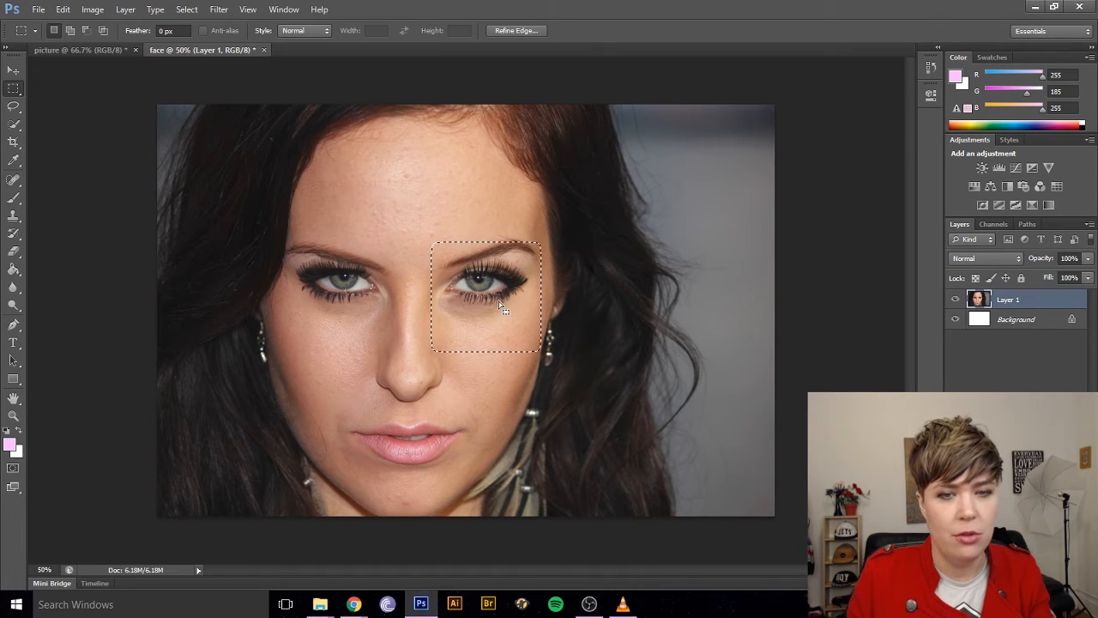
# Try moving the feathered eye pixels slightly down the cheek with the Move tool, and undo it
pyautogui.press('v')
pyautogui.moveTo(498, 302); pyautogui.dragTo(499, 338)
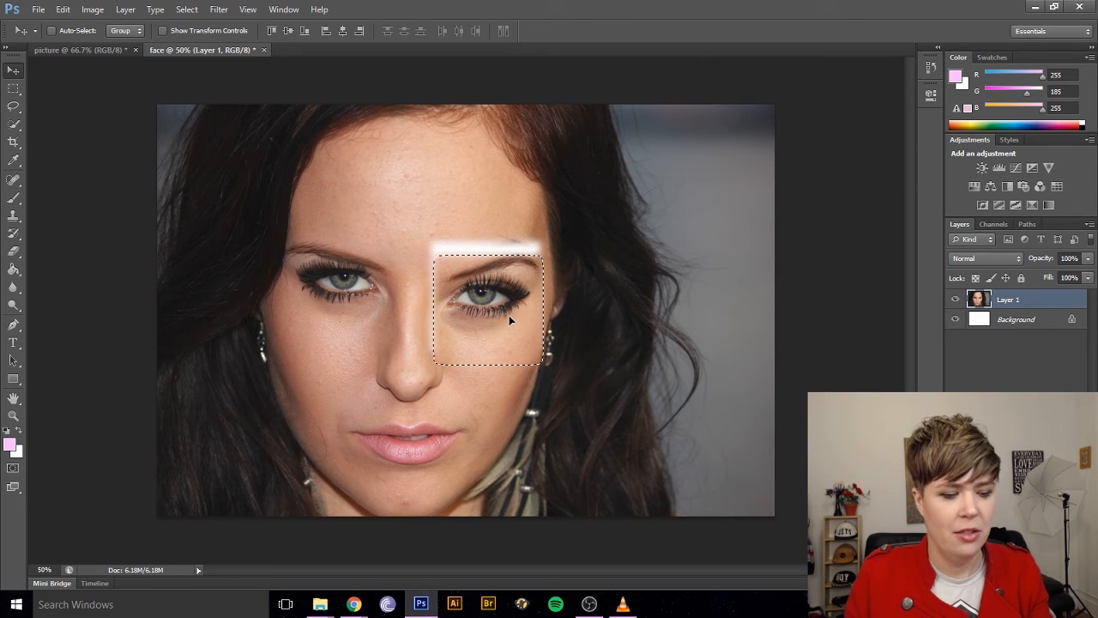
pyautogui.hotkey('ctrl', 'z')
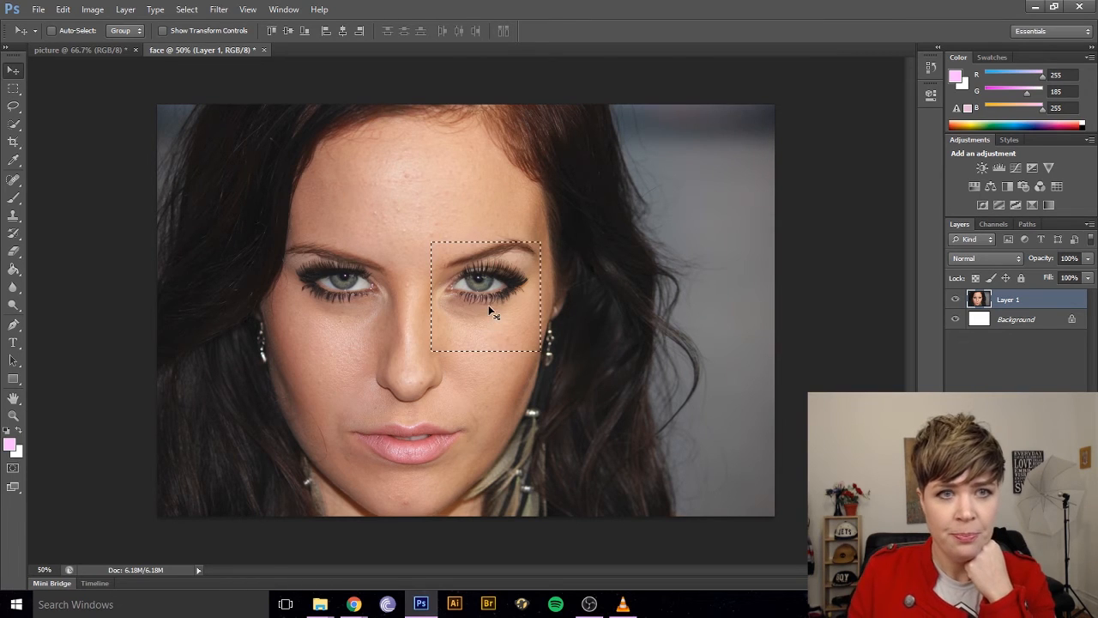
pyautogui.rightClick(491, 295)
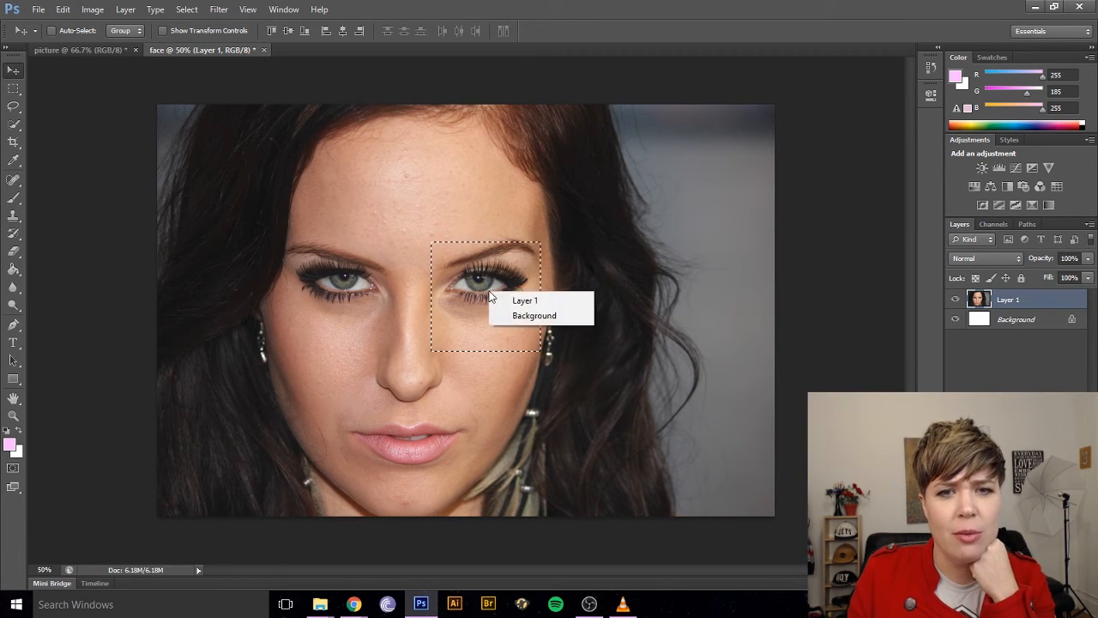
pyautogui.rightClick(470, 284)
pyautogui.click(488, 291)
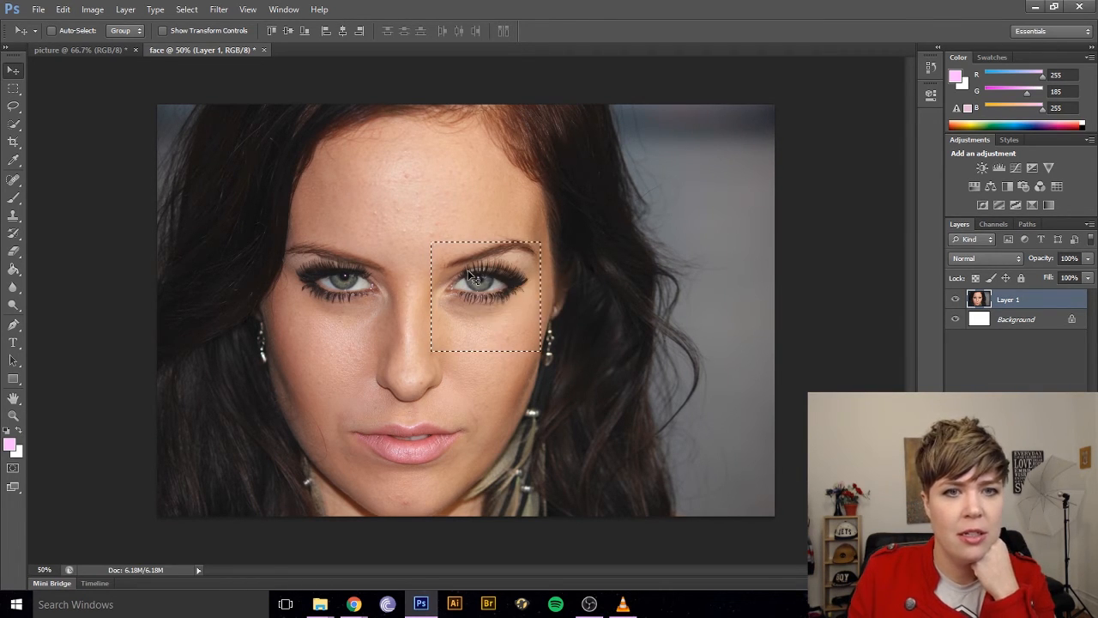
pyautogui.rightClick(478, 295)
pyautogui.click(481, 297)
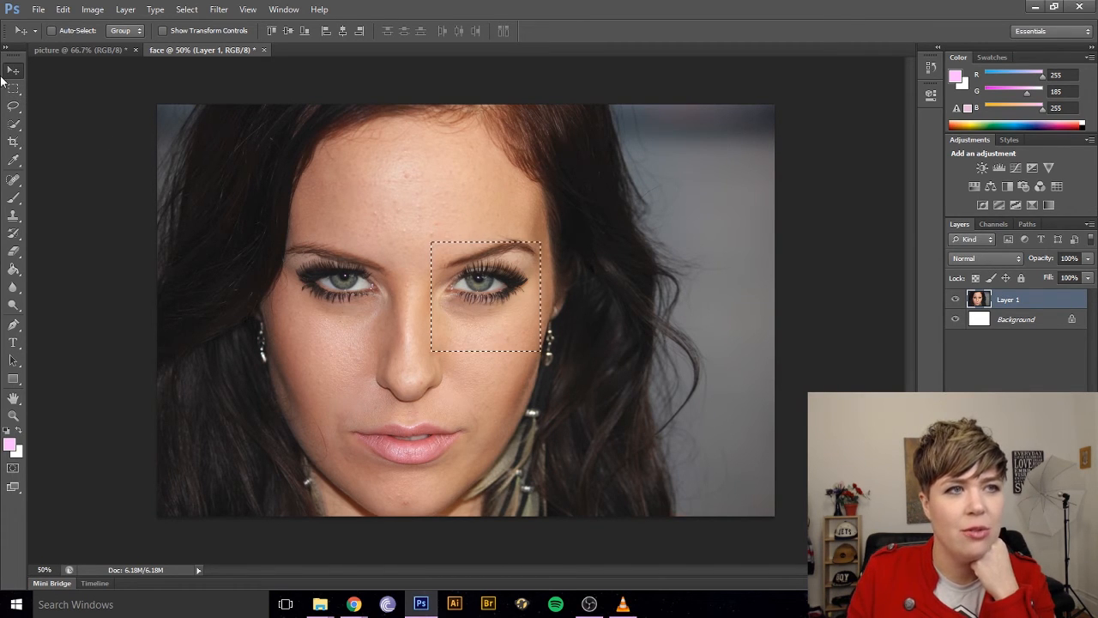
pyautogui.rightClick(454, 287)
pyautogui.click(470, 295)
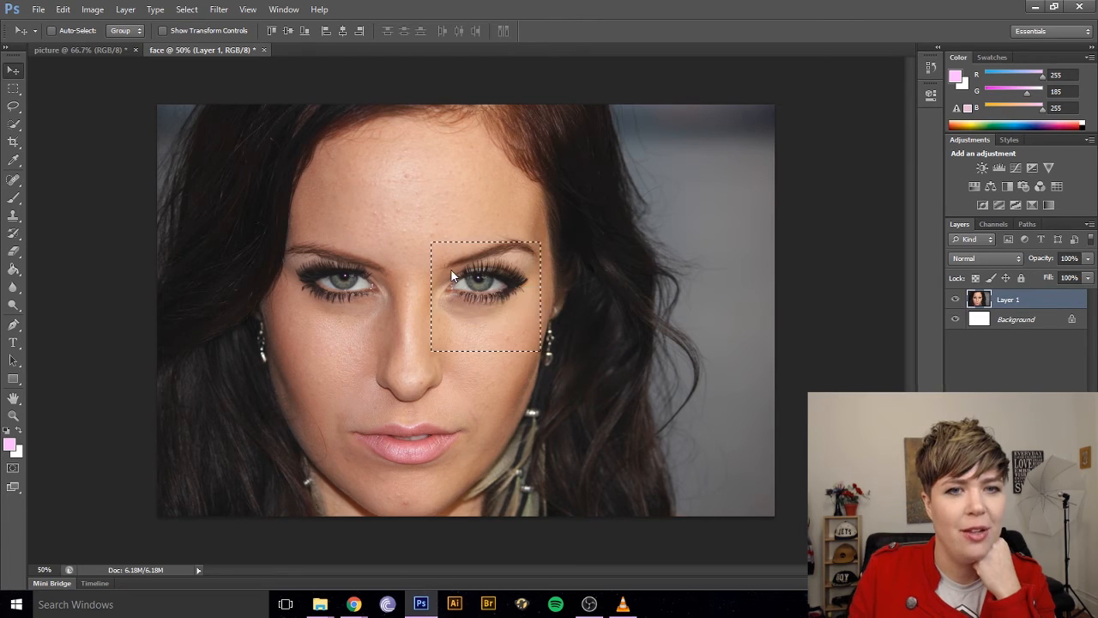
# Try Refine Edge on the eye marquee with Smooth 26, Contrast 50%, Shift Edge +40% and an increased Feather, without keeping the refinement
pyautogui.click(13, 88)
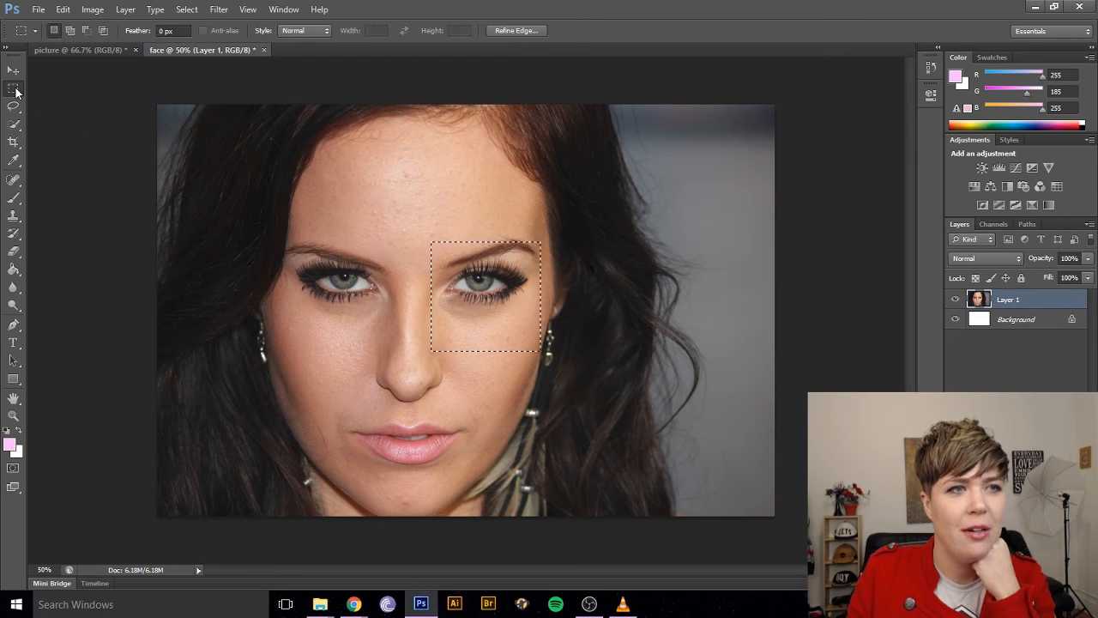
pyautogui.rightClick(487, 296)
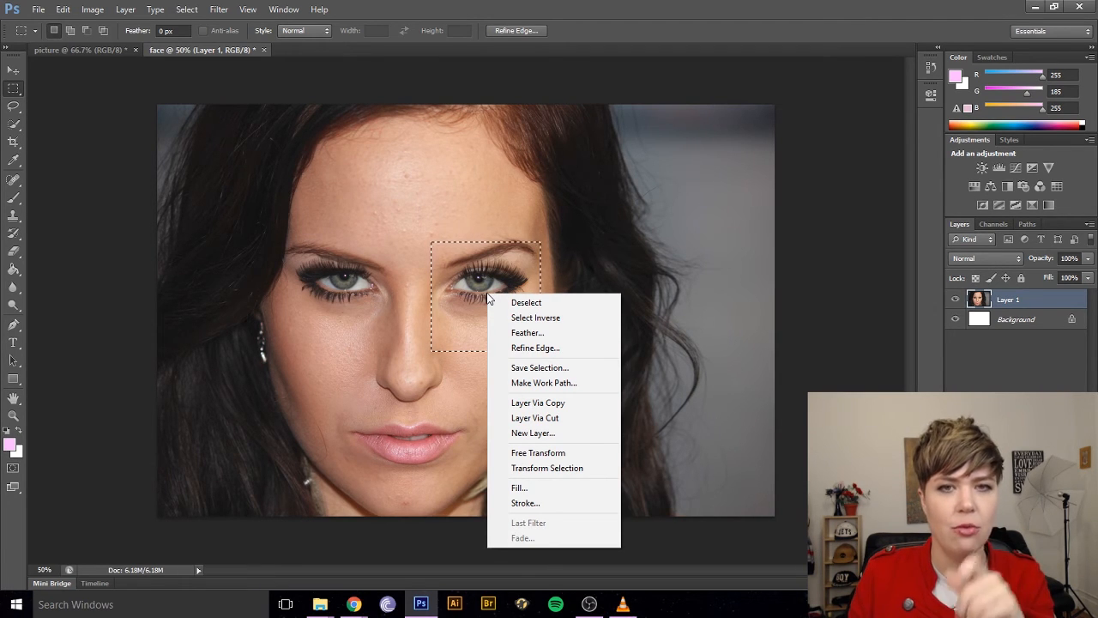
pyautogui.click(540, 349)
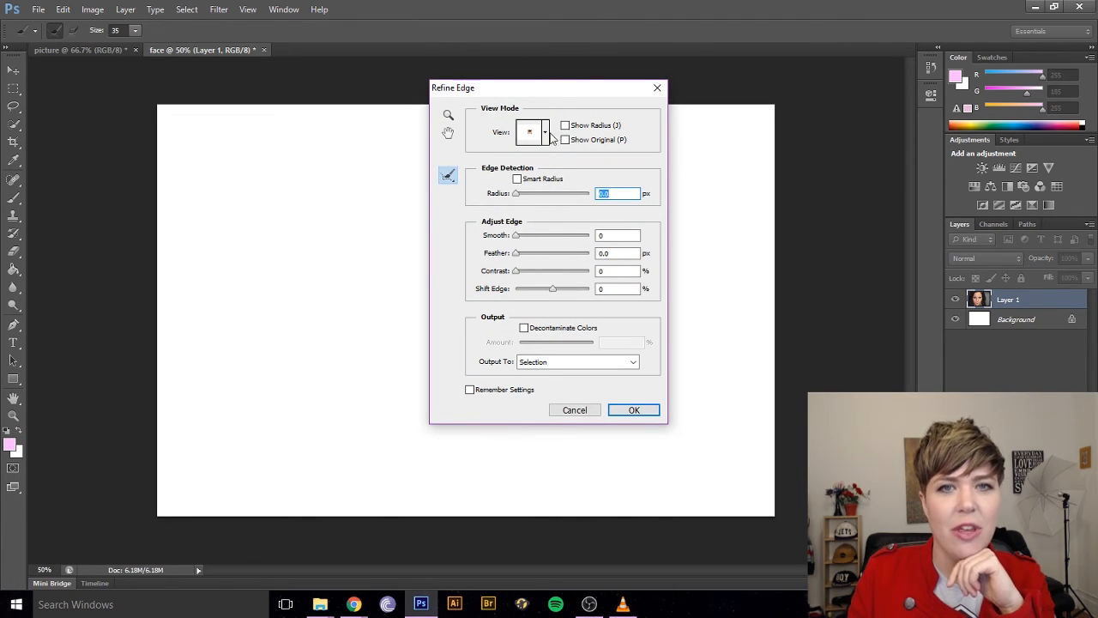
pyautogui.moveTo(554, 90); pyautogui.dragTo(723, 148)
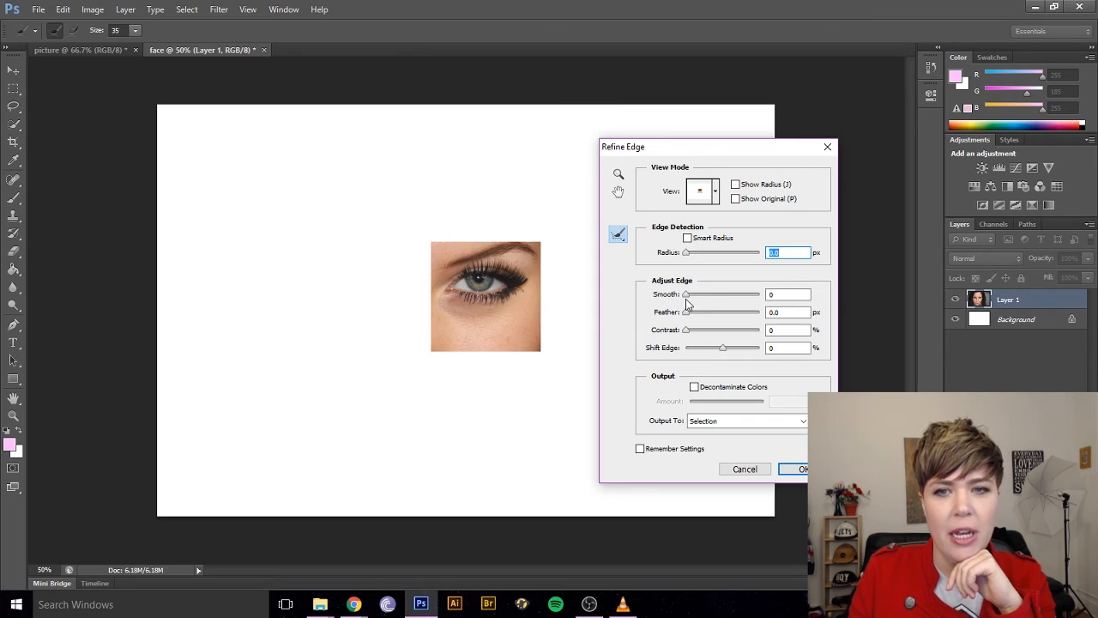
pyautogui.moveTo(687, 295); pyautogui.dragTo(740, 349)
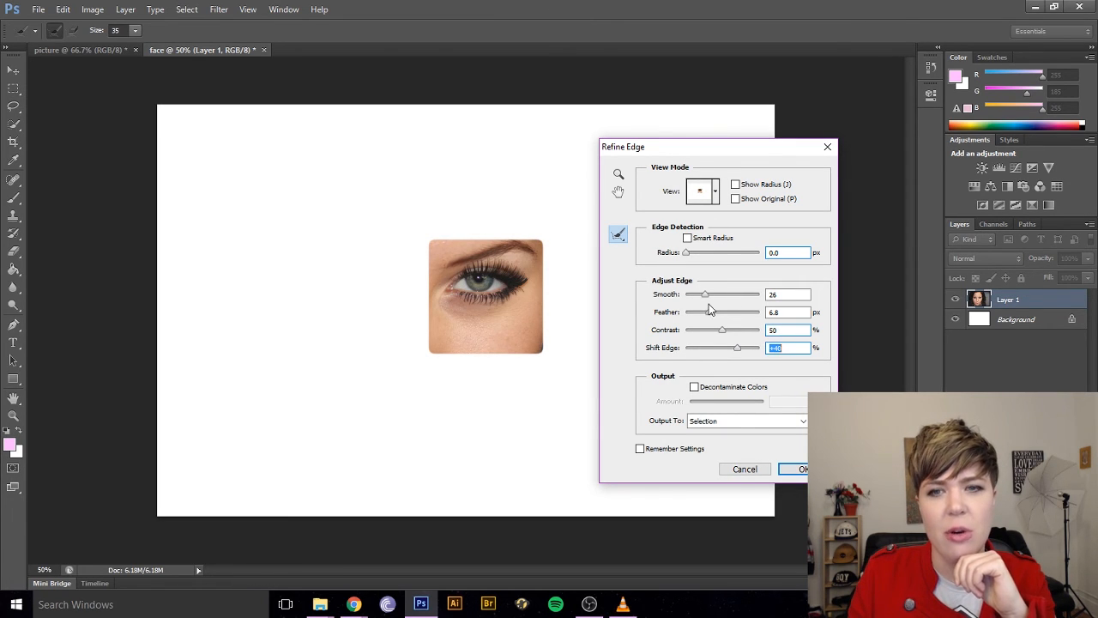
pyautogui.moveTo(710, 317); pyautogui.dragTo(719, 314)
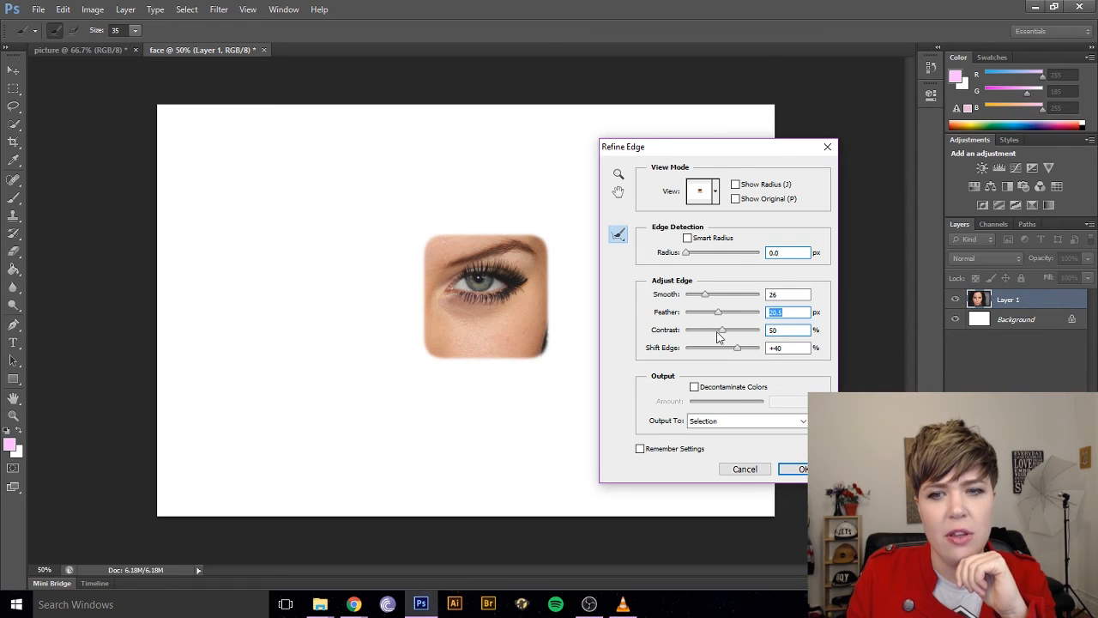
pyautogui.click(791, 471)
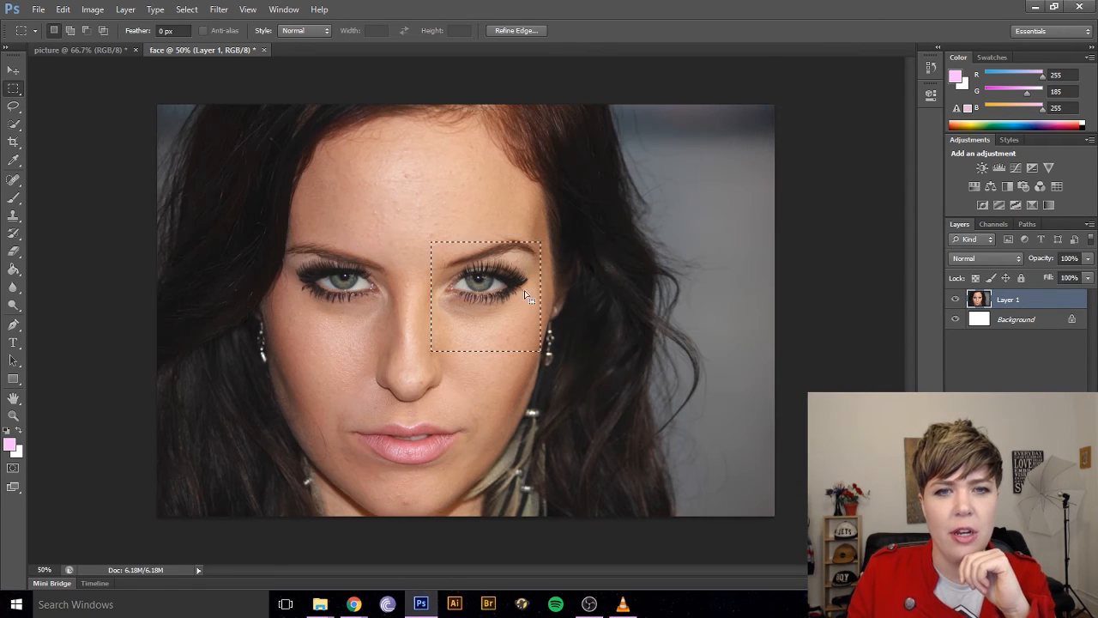
# Open the Save Selection options for the eye marquee and dismiss them without saving
pyautogui.rightClick(495, 298)
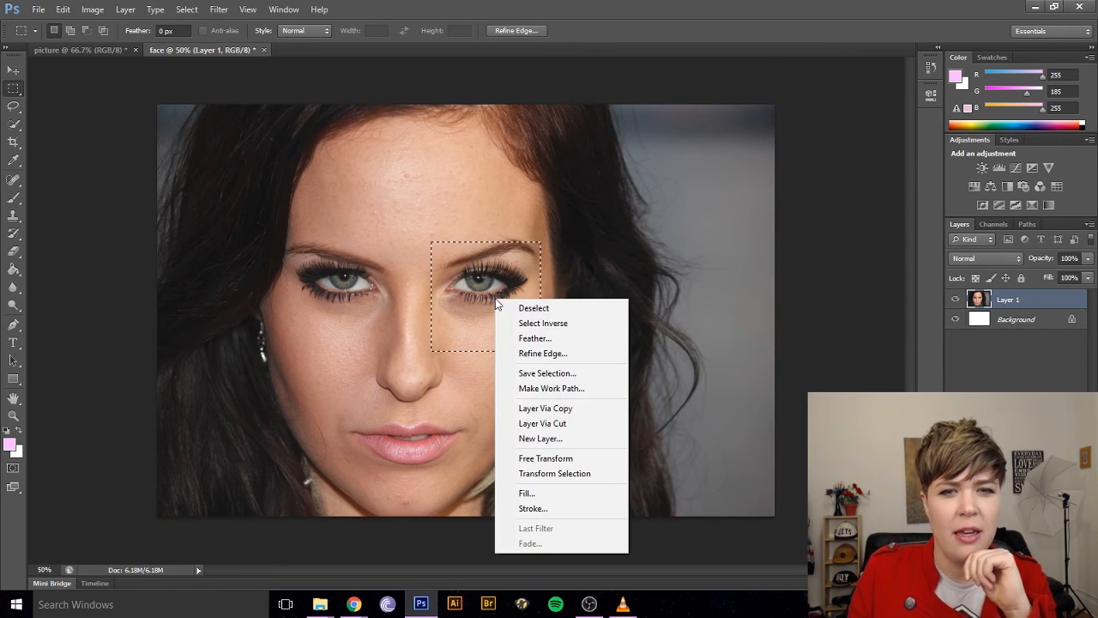
pyautogui.click(527, 374)
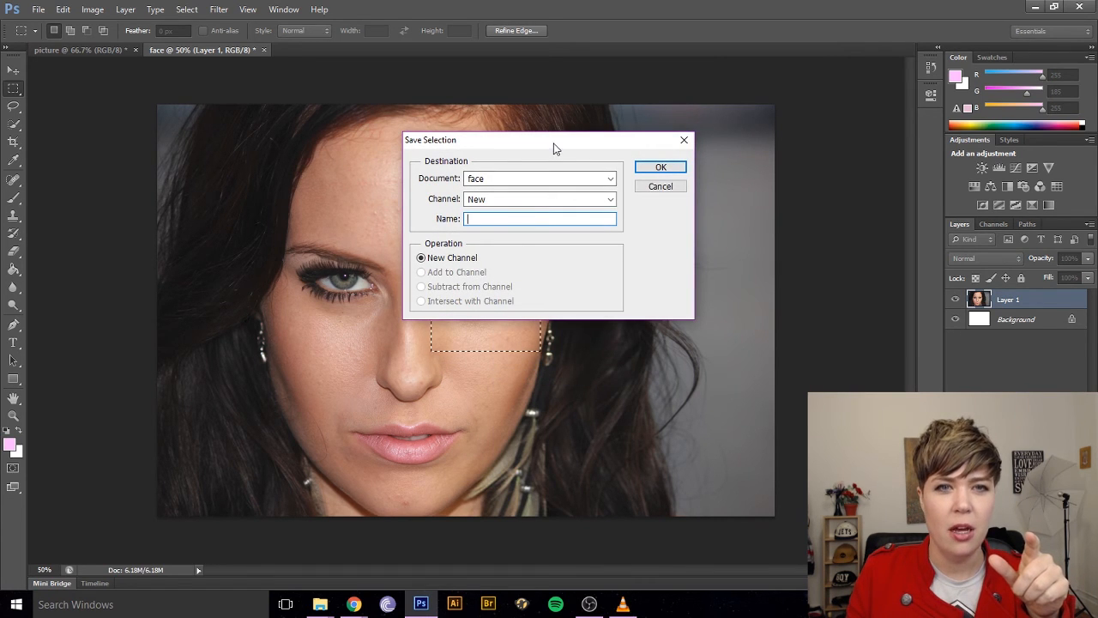
pyautogui.moveTo(555, 148); pyautogui.dragTo(650, 171)
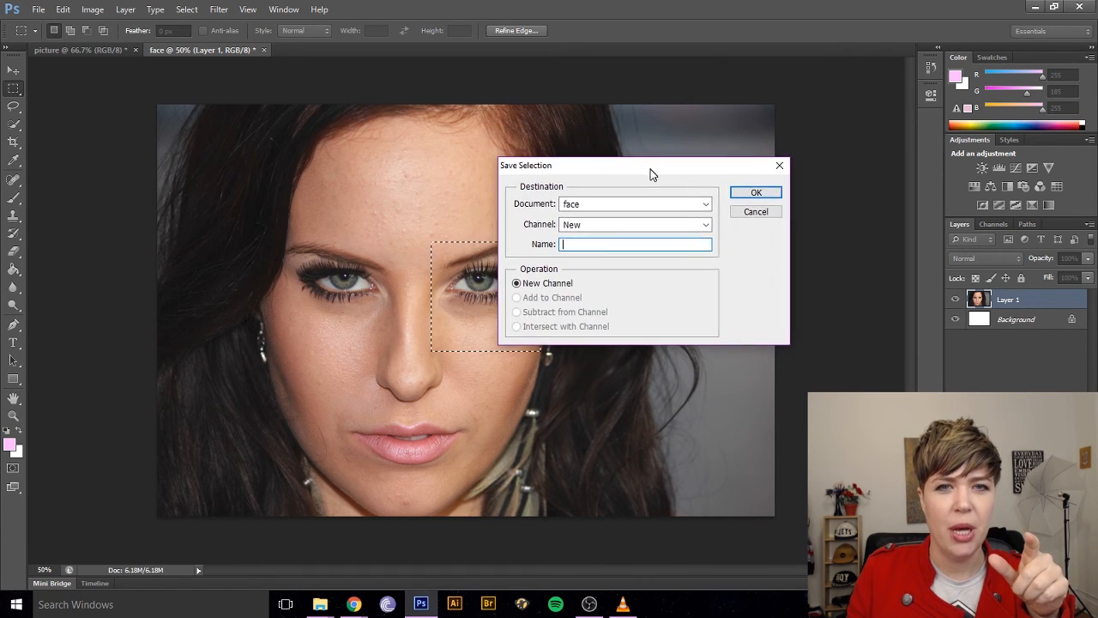
pyautogui.click(752, 217)
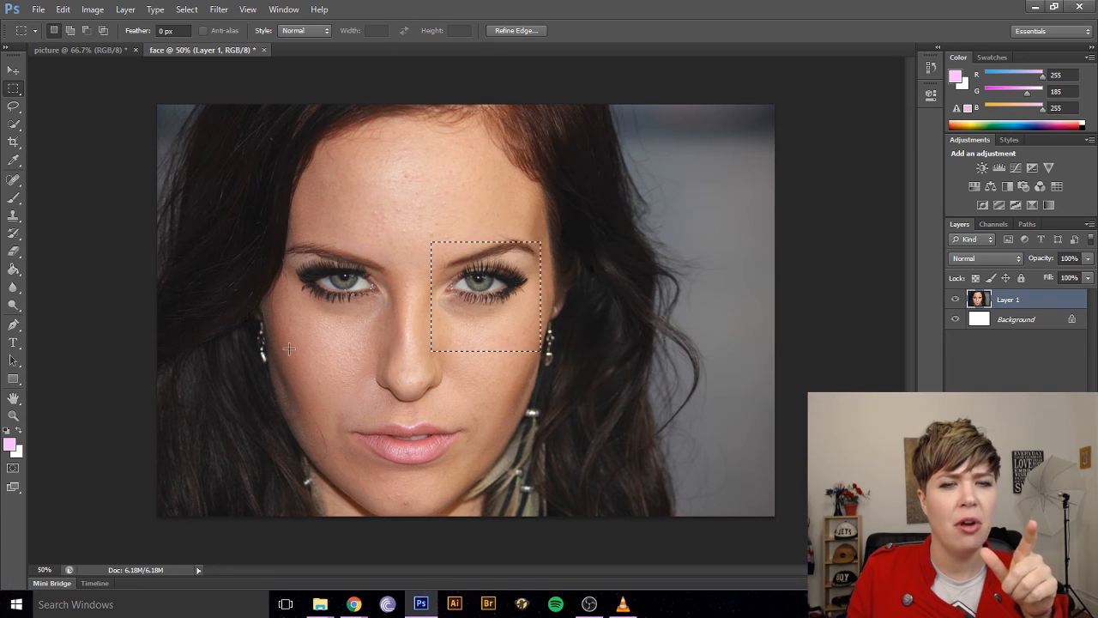
# Convert the eye selection into a work path with a tolerance of 2.0 pixels
pyautogui.rightClick(477, 307)
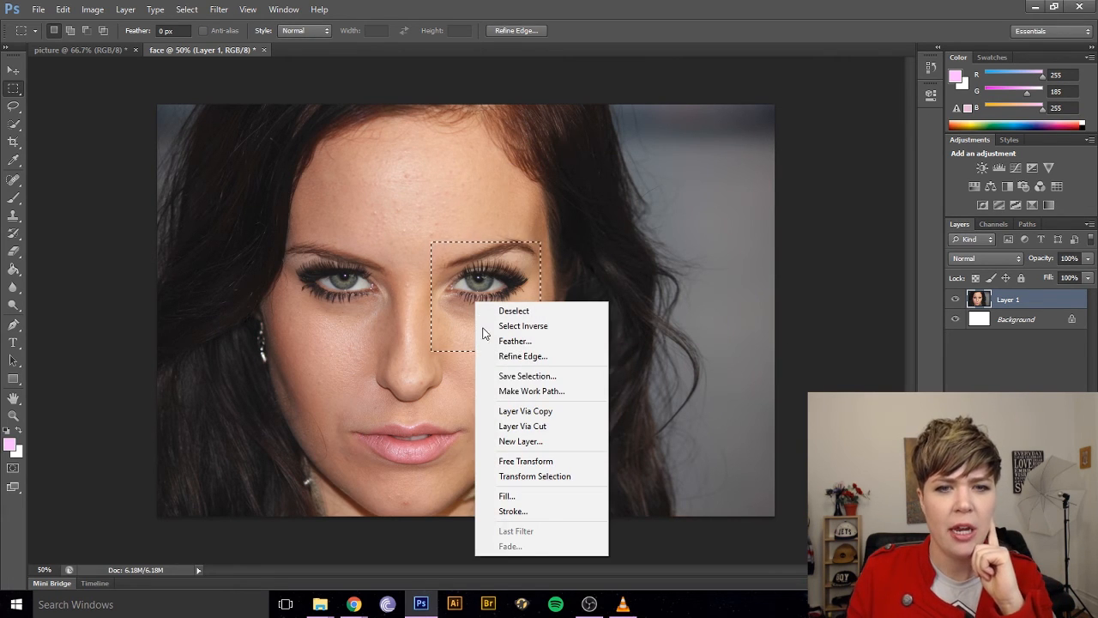
pyautogui.click(518, 391)
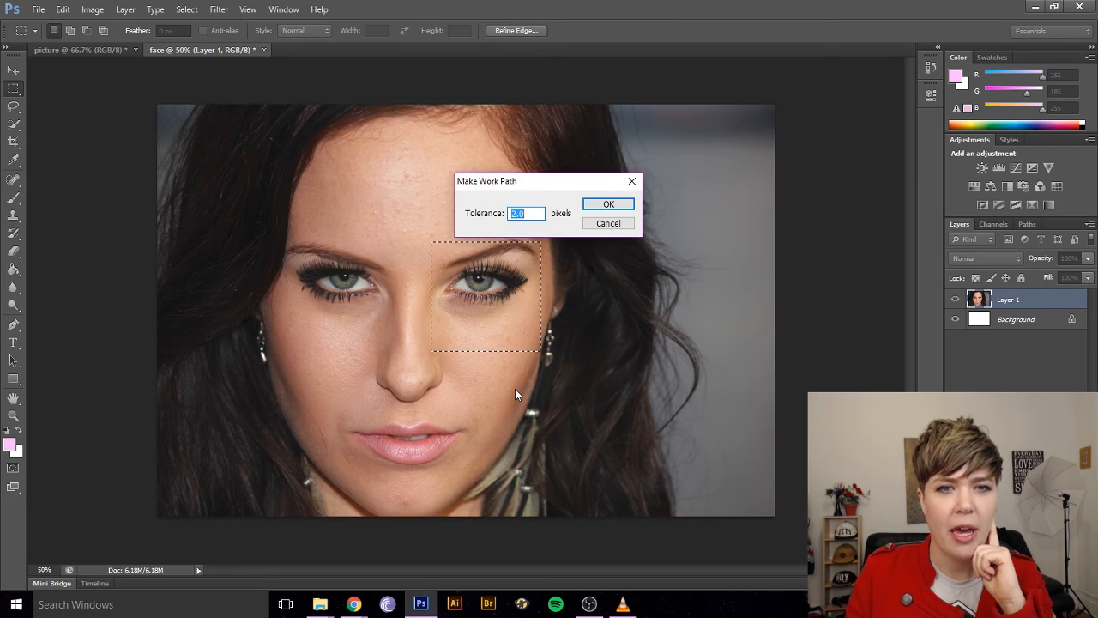
pyautogui.click(608, 204)
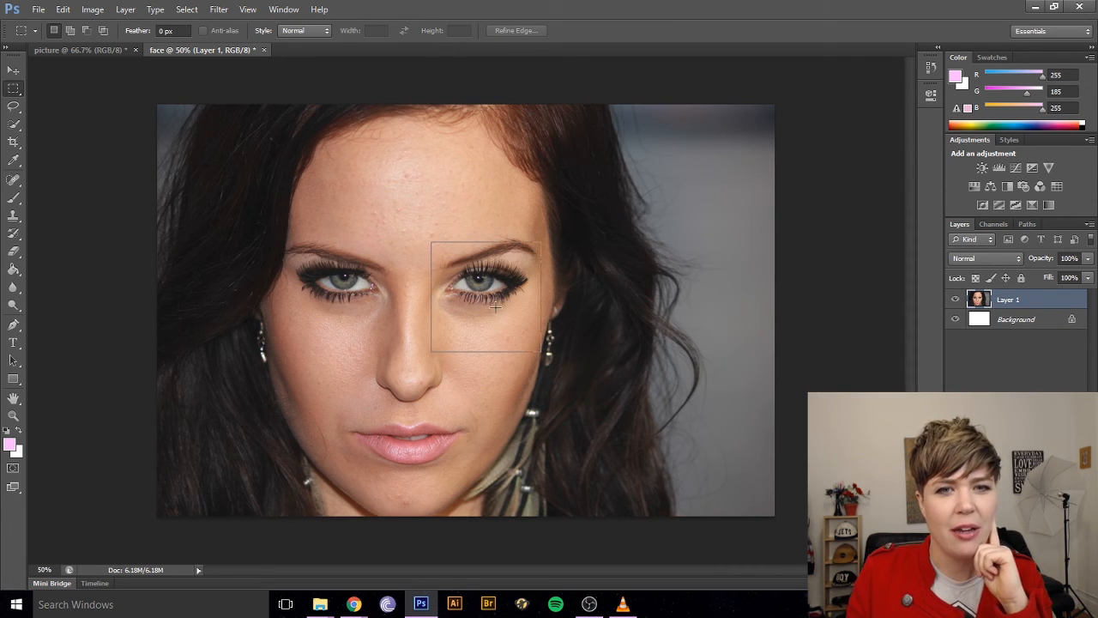
# Draw a small marquee inside the path, deselect it, and undo back to the square eye selection
pyautogui.moveTo(505, 329); pyautogui.dragTo(454, 270)
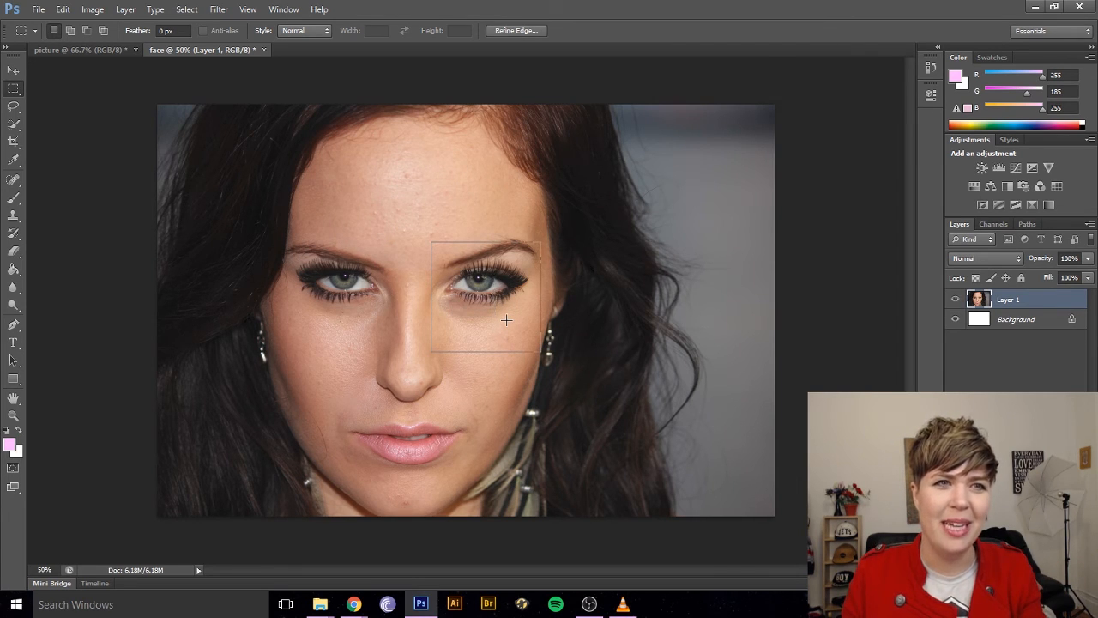
pyautogui.hotkey('ctrl', 'd')
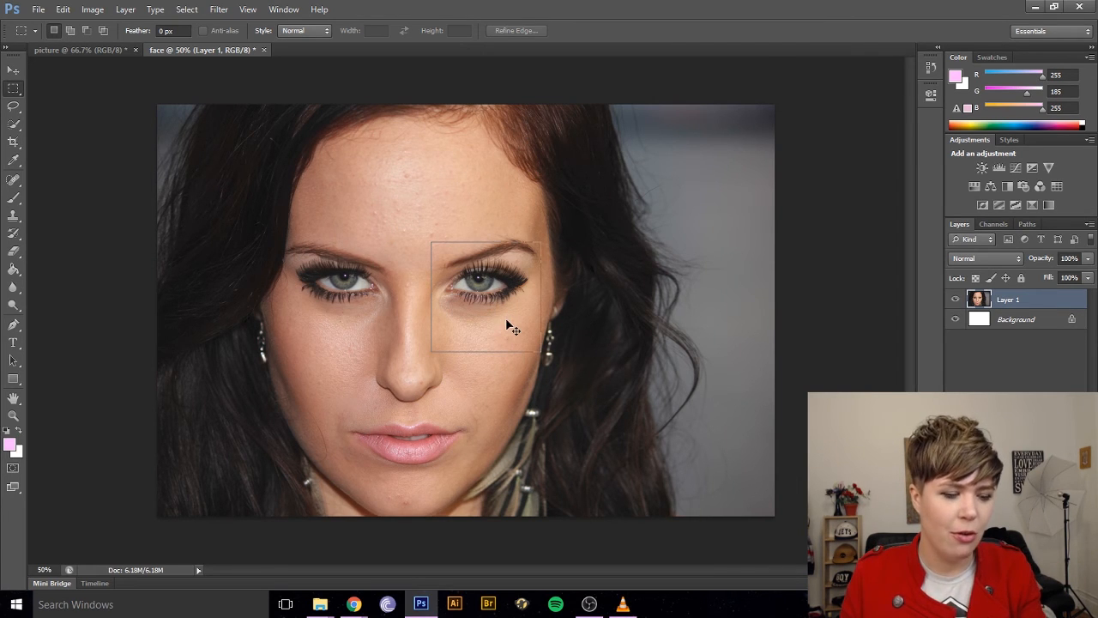
pyautogui.hotkey('ctrl', 'z')
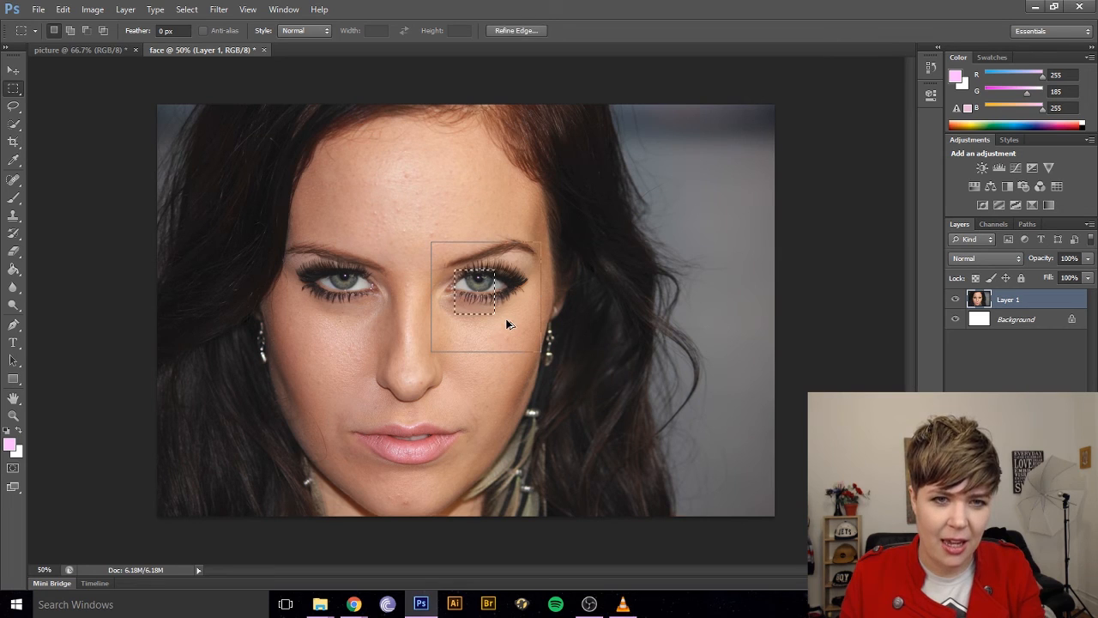
pyautogui.hotkey('ctrl', 'd')
pyautogui.hotkey('ctrl', 'z')
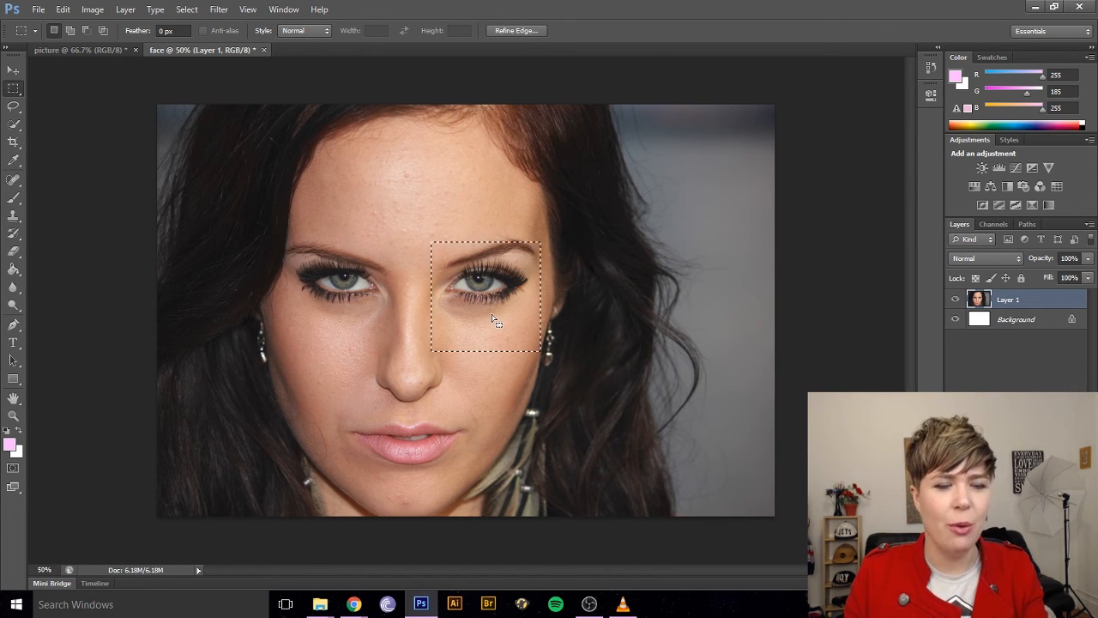
# Copy the selected eye onto a new layer with Layer Via Copy and hide that layer
pyautogui.rightClick(498, 296)
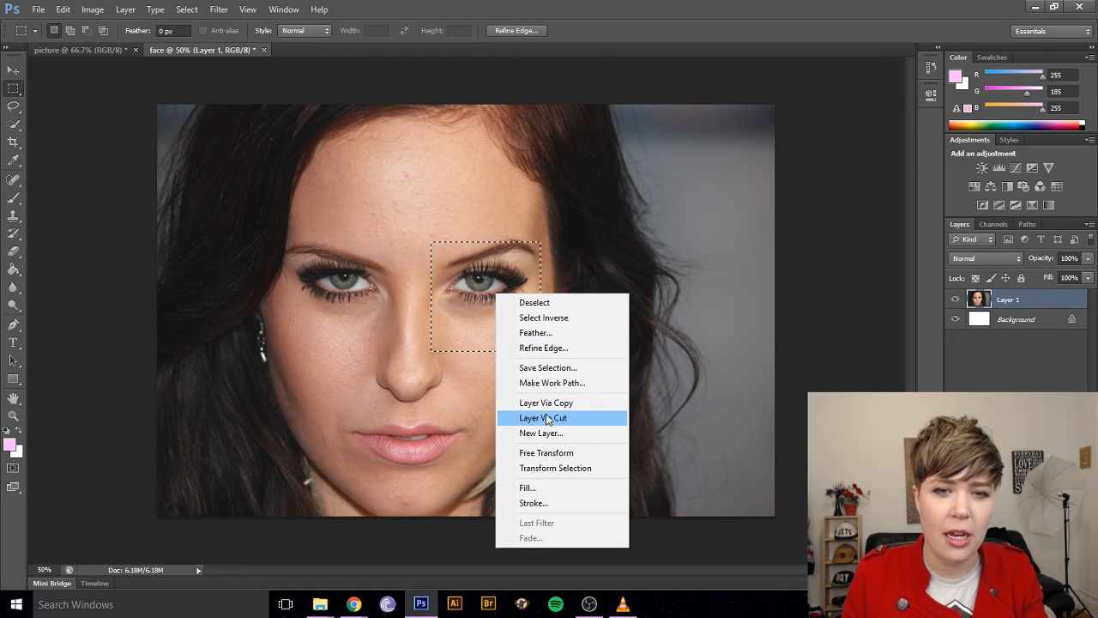
pyautogui.click(546, 402)
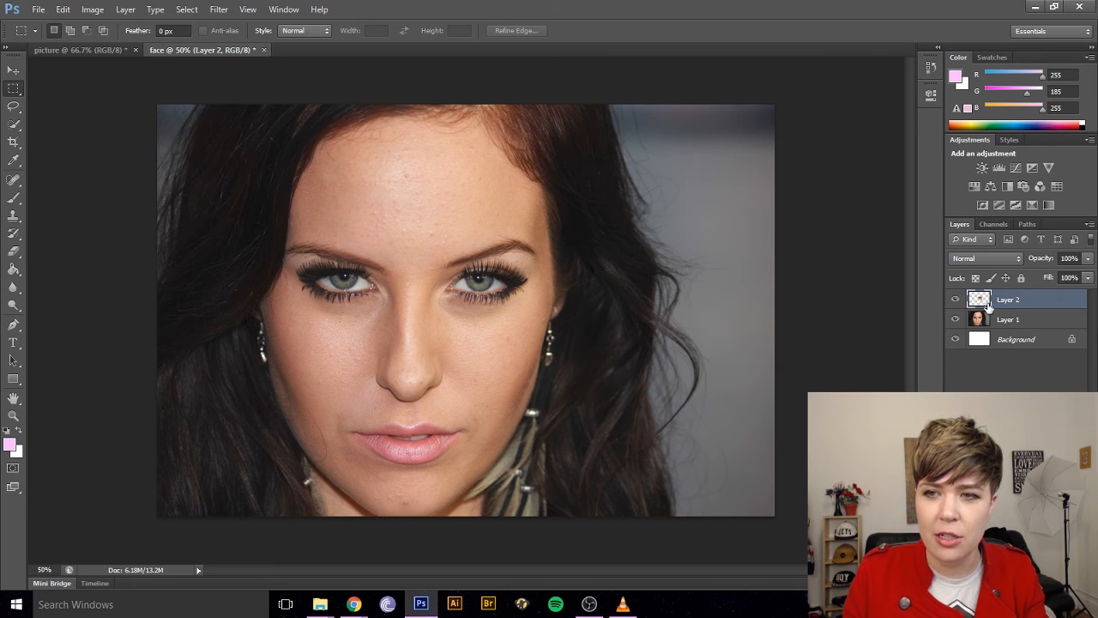
pyautogui.click(956, 300)
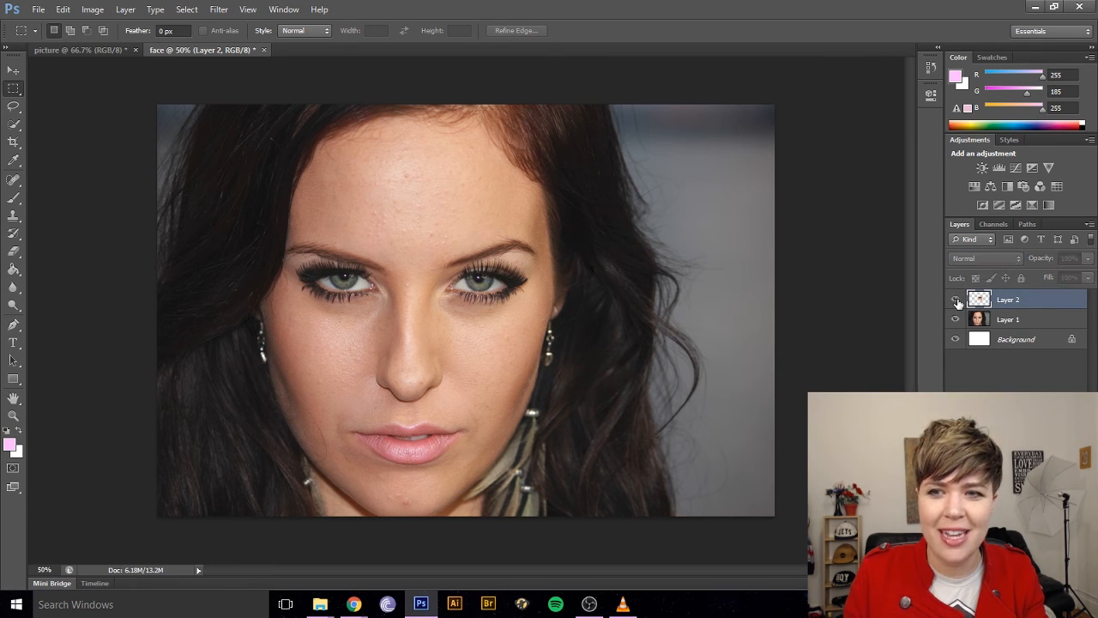
# Show the copied eye on Layer 2 and move it straight down, beside the nose and below the original eye
pyautogui.click(957, 301)
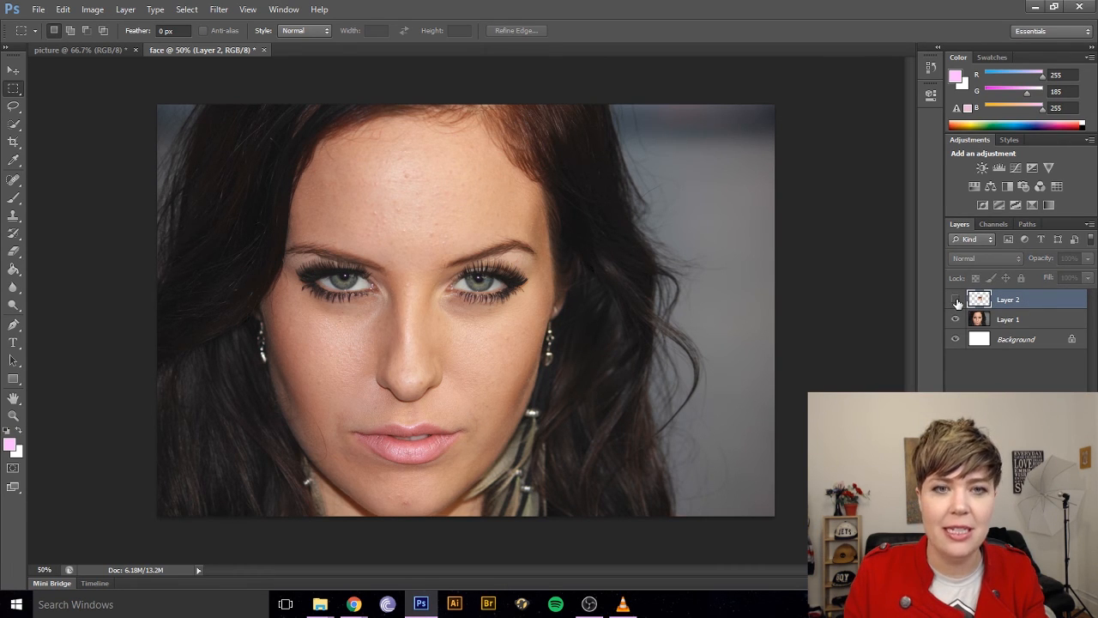
pyautogui.click(956, 301)
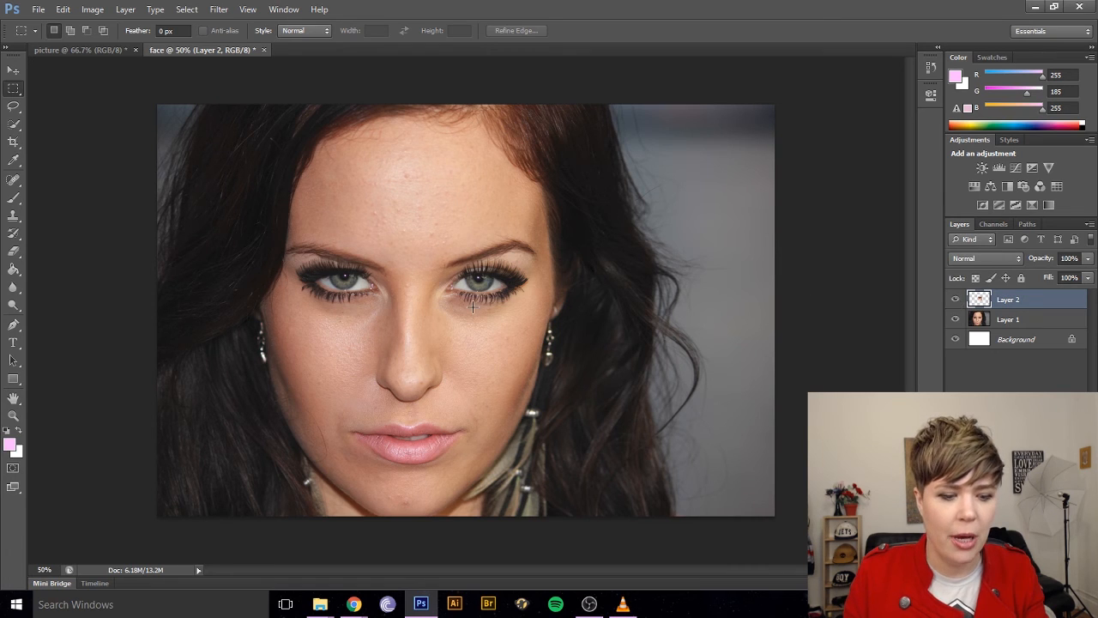
pyautogui.press('v')
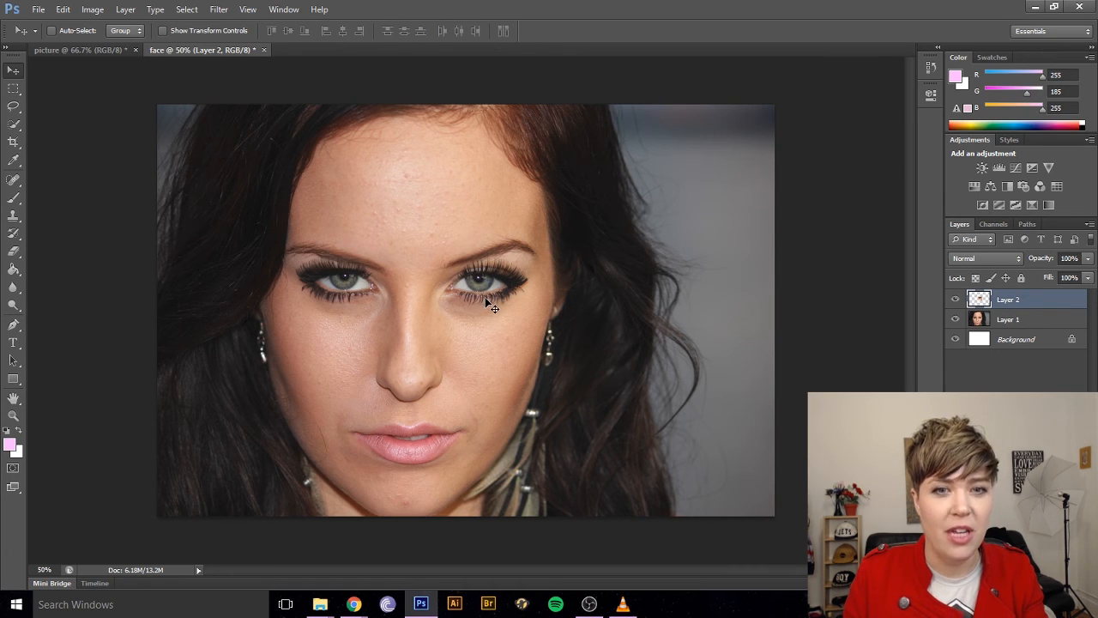
pyautogui.moveTo(483, 295); pyautogui.dragTo(484, 392)
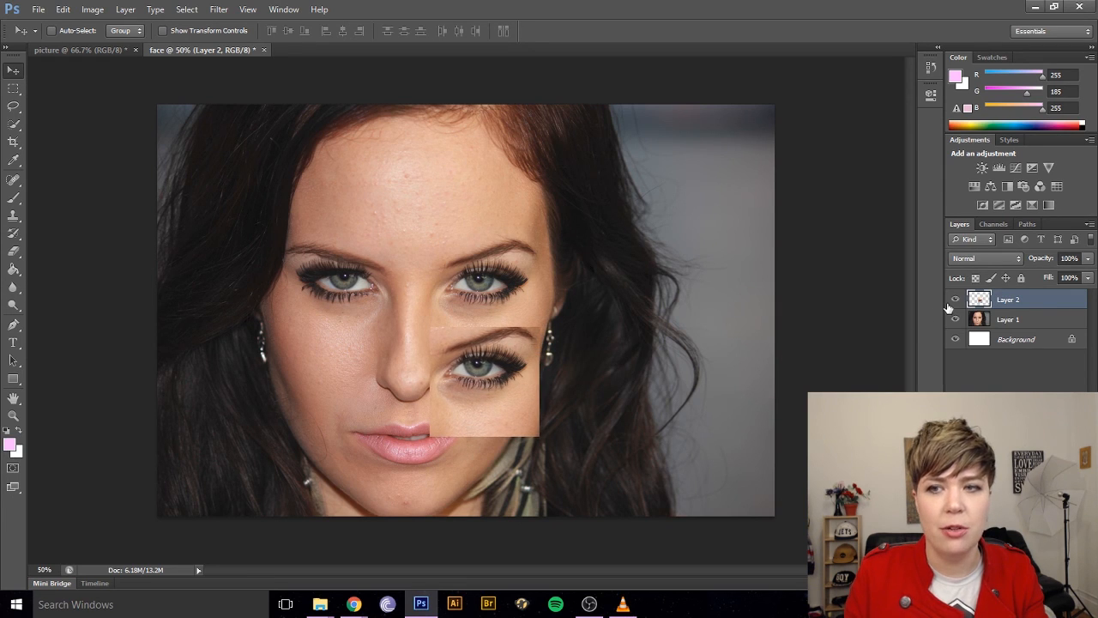
# Toggle the visibility of Layer 2 repeatedly to compare the photo with and without the copied eye, leaving it shown
pyautogui.click(955, 299)
pyautogui.click(955, 299)
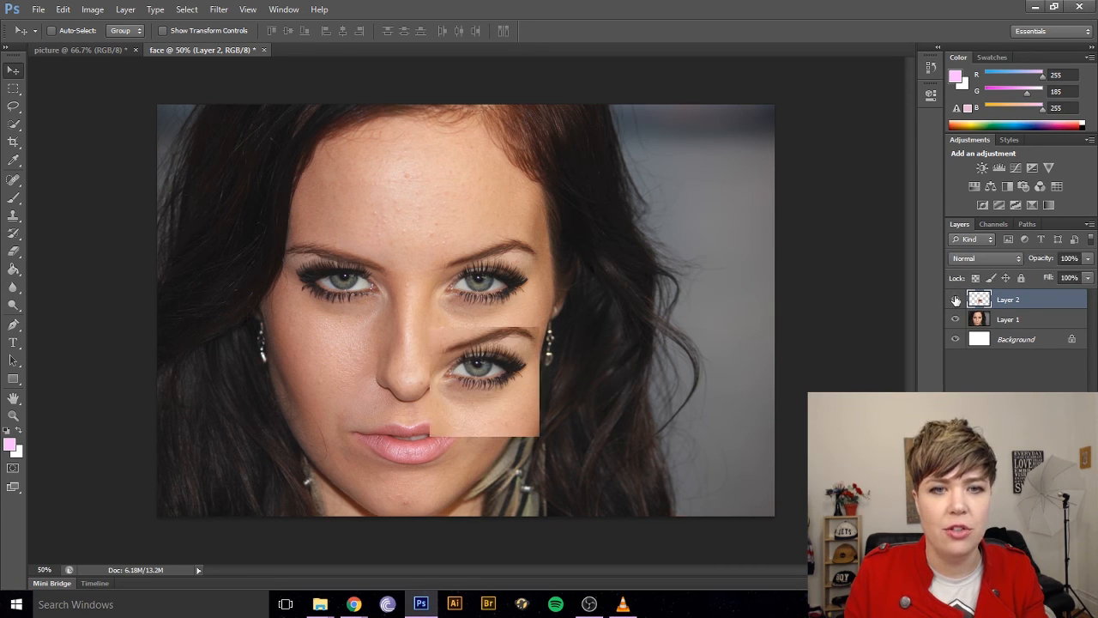
pyautogui.click(955, 300)
pyautogui.click(955, 299)
pyautogui.click(955, 299)
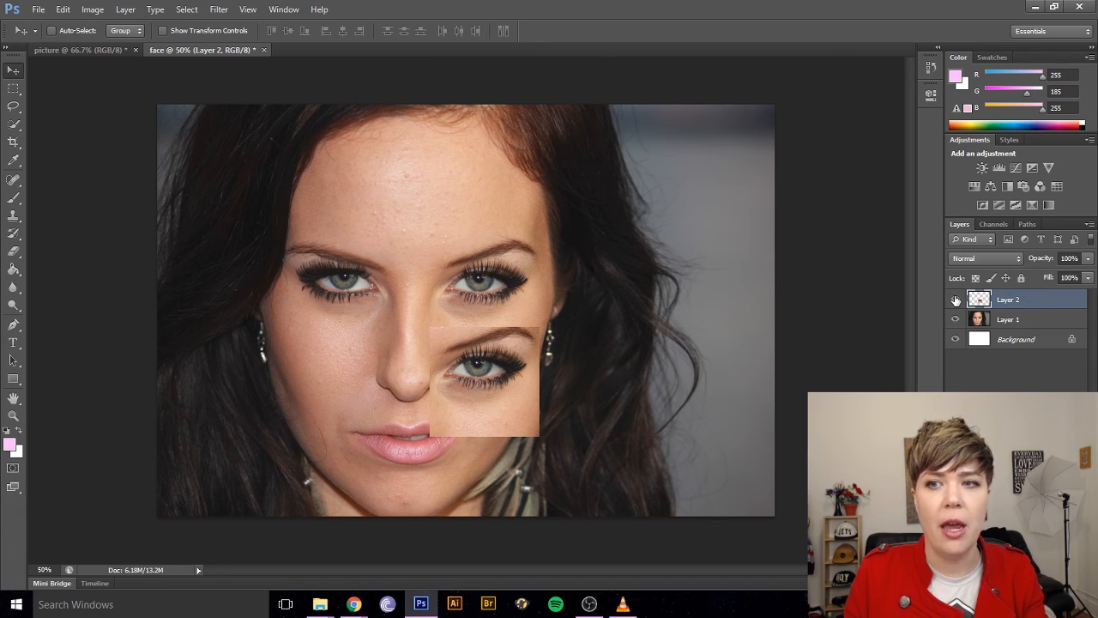
pyautogui.click(955, 299)
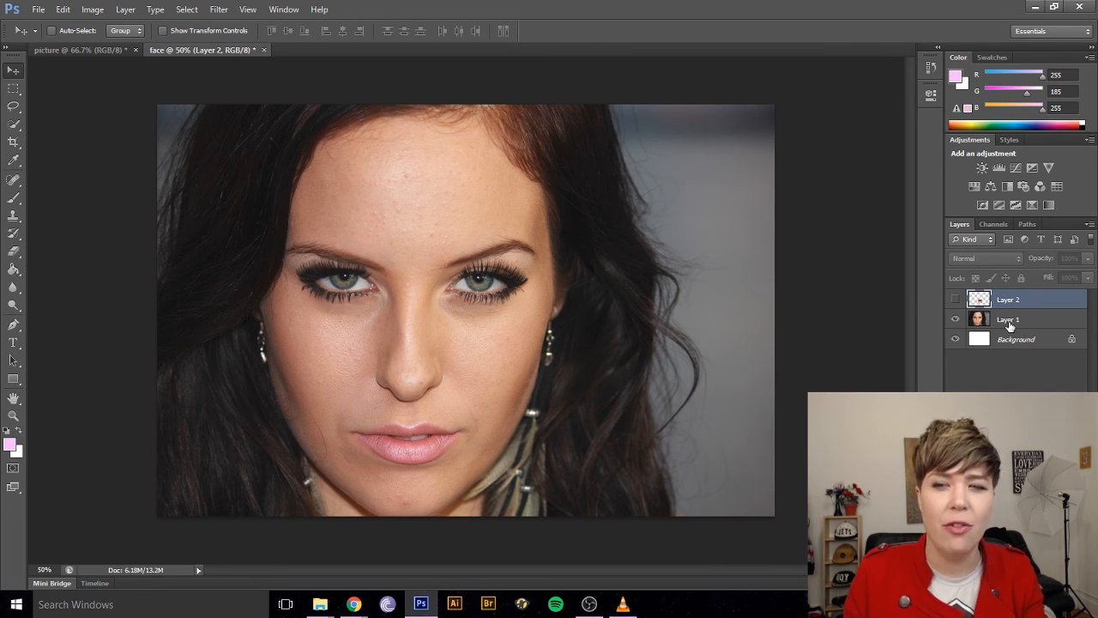
pyautogui.click(956, 302)
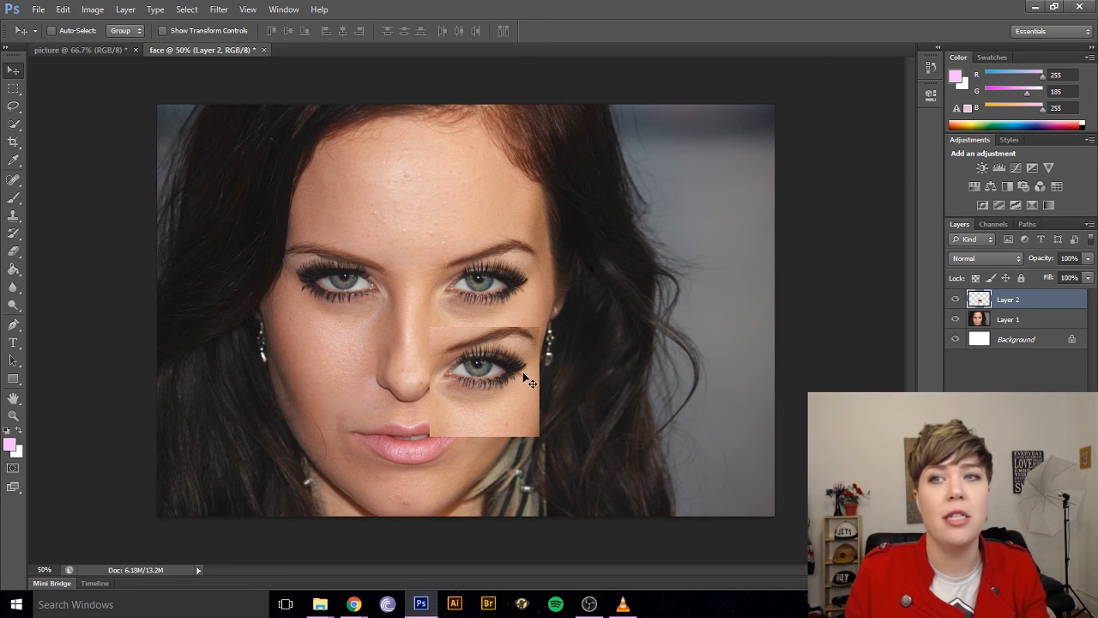
# Duplicate Layer 1 within the face document as "Layer 1 copy"
pyautogui.rightClick(1019, 325)
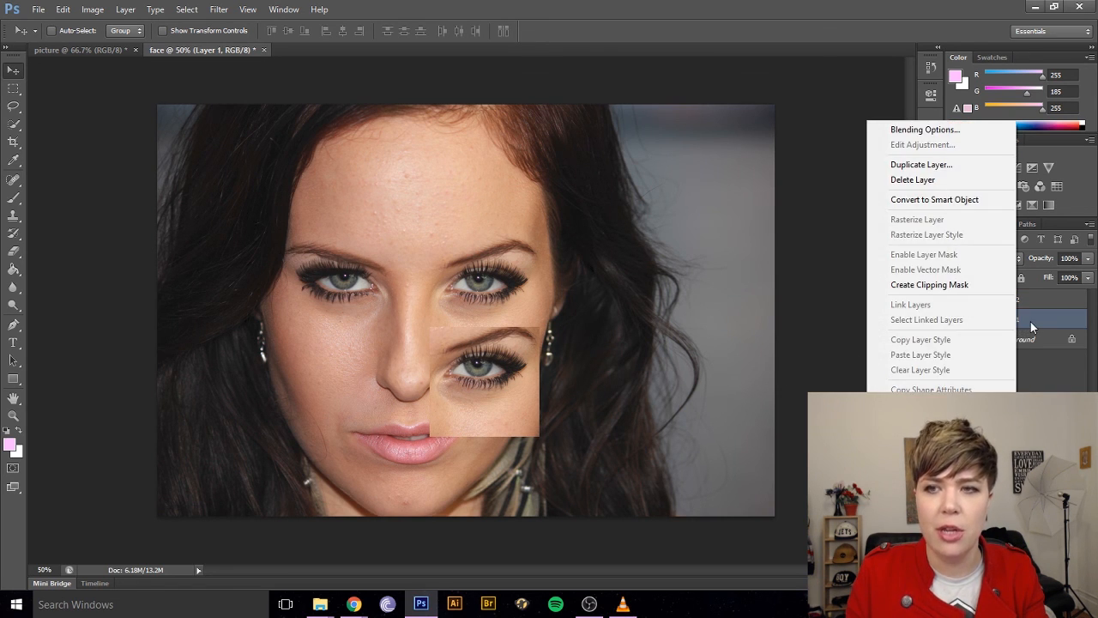
pyautogui.click(950, 165)
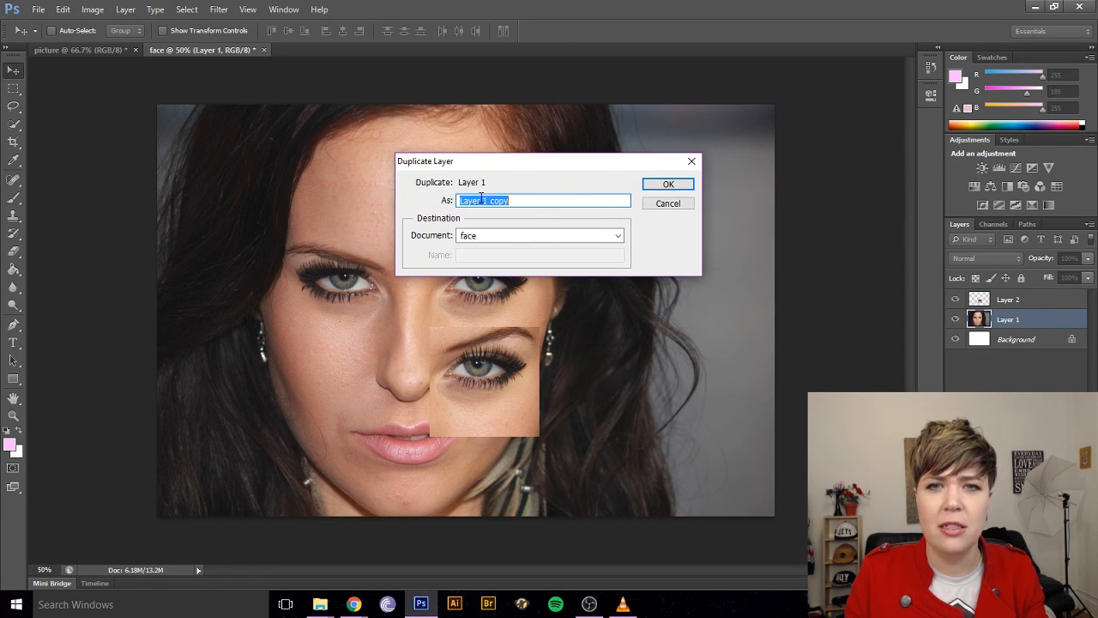
pyautogui.click(666, 185)
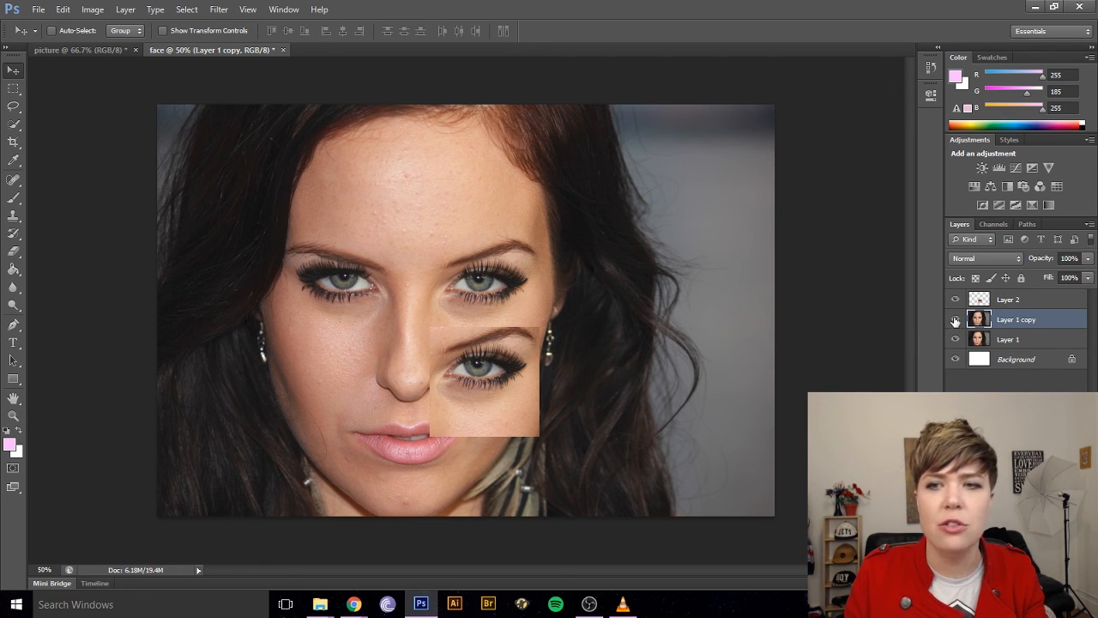
# Check the visibility of Layer 1 copy, move the duplicated face upward over the original, and undo the move
pyautogui.click(957, 319)
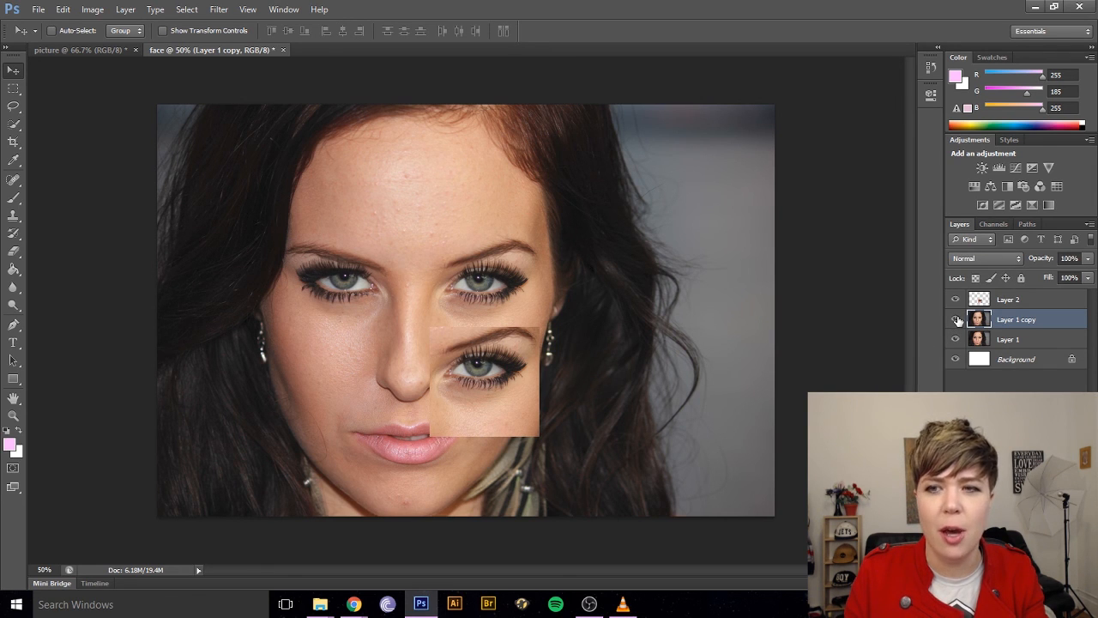
pyautogui.moveTo(570, 314); pyautogui.dragTo(574, 208)
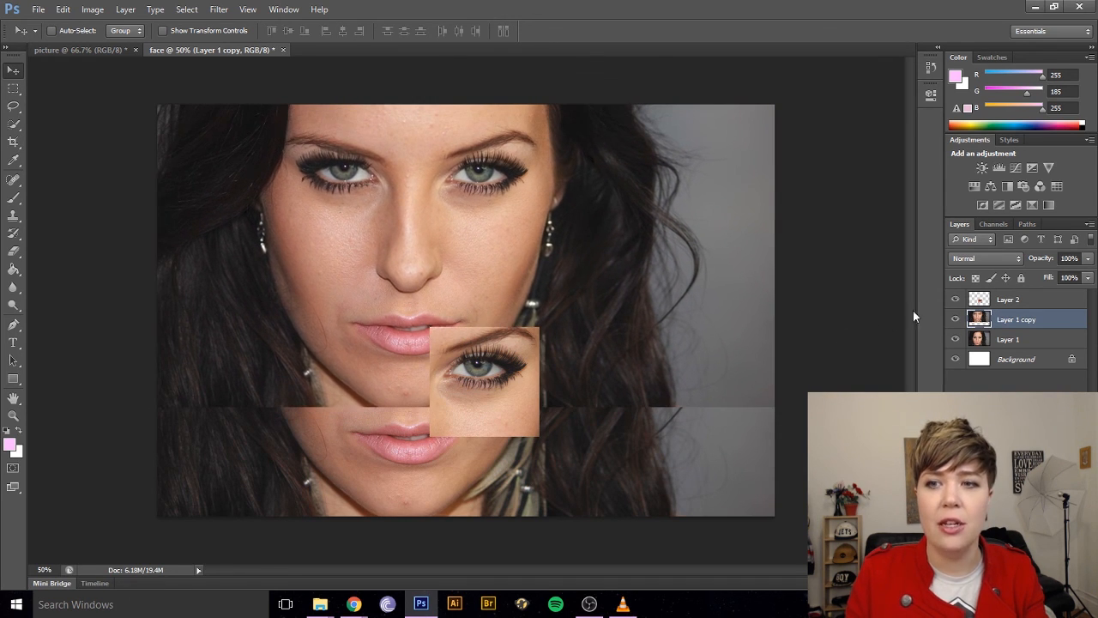
pyautogui.hotkey('ctrl', 'z')
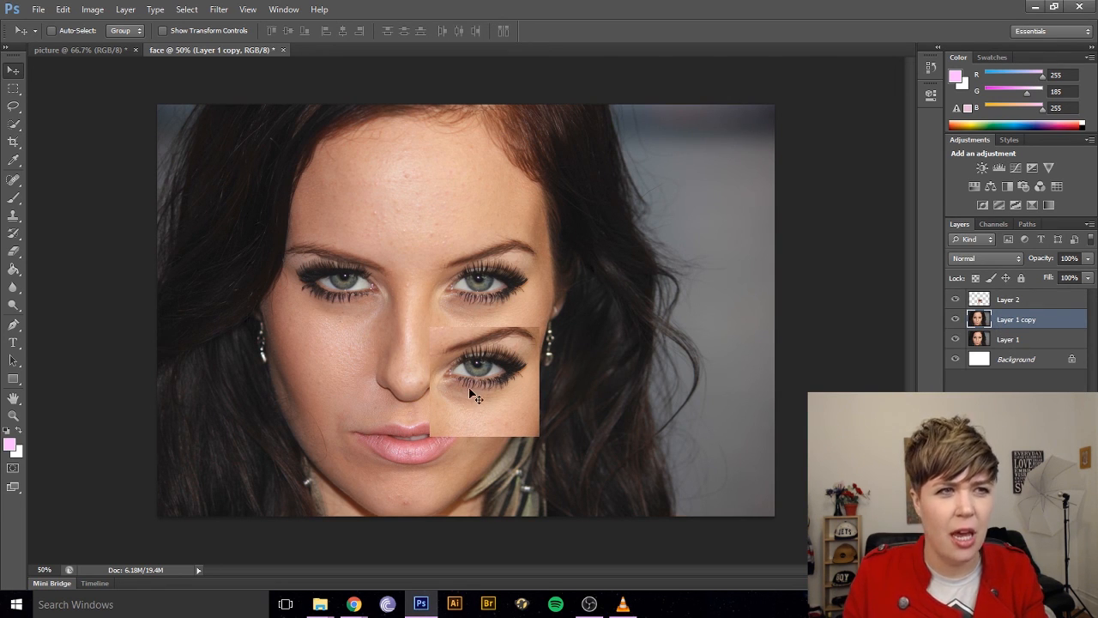
# Draw a roughly square marquee over the hair and forehead edge beside the eyebrow, then view and dismiss its selection options
pyautogui.click(14, 89)
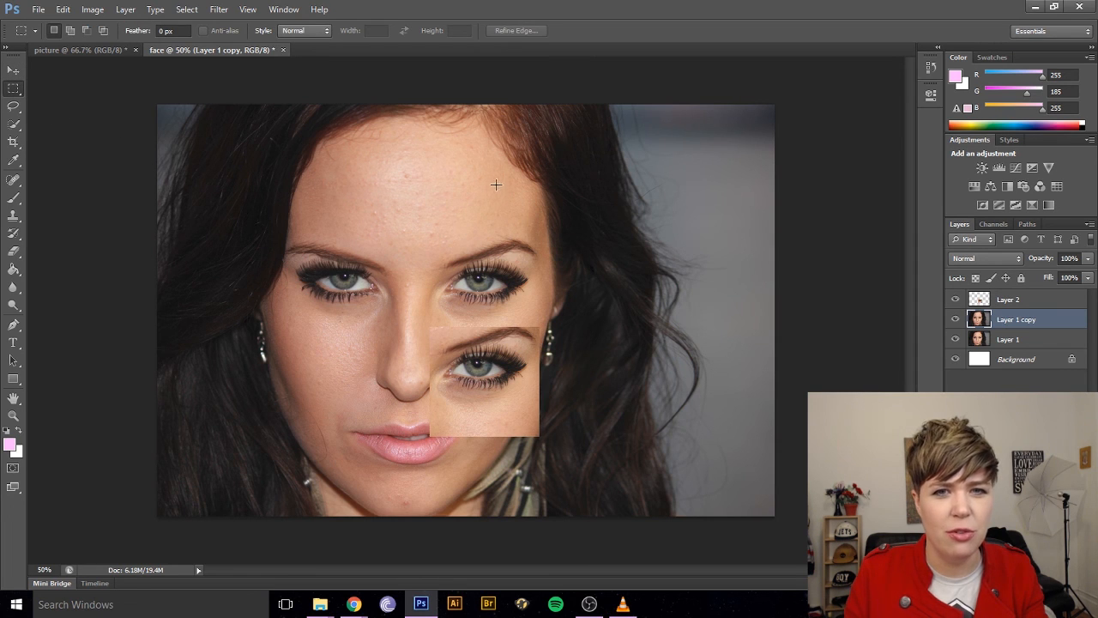
pyautogui.moveTo(519, 176); pyautogui.dragTo(620, 275)
pyautogui.rightClick(569, 232)
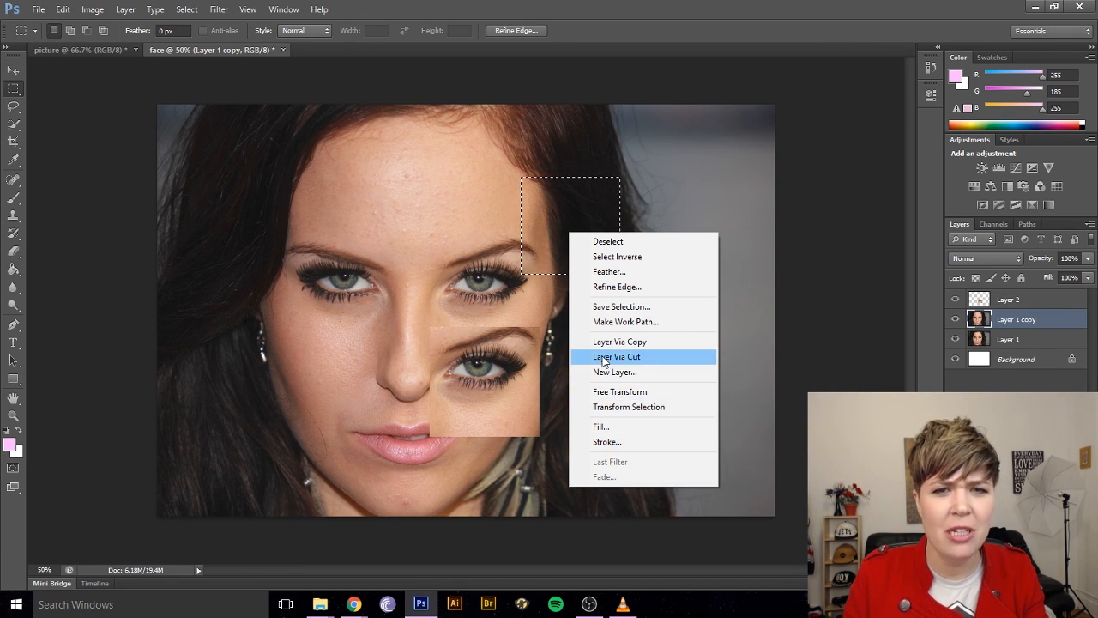
pyautogui.rightClick(573, 209)
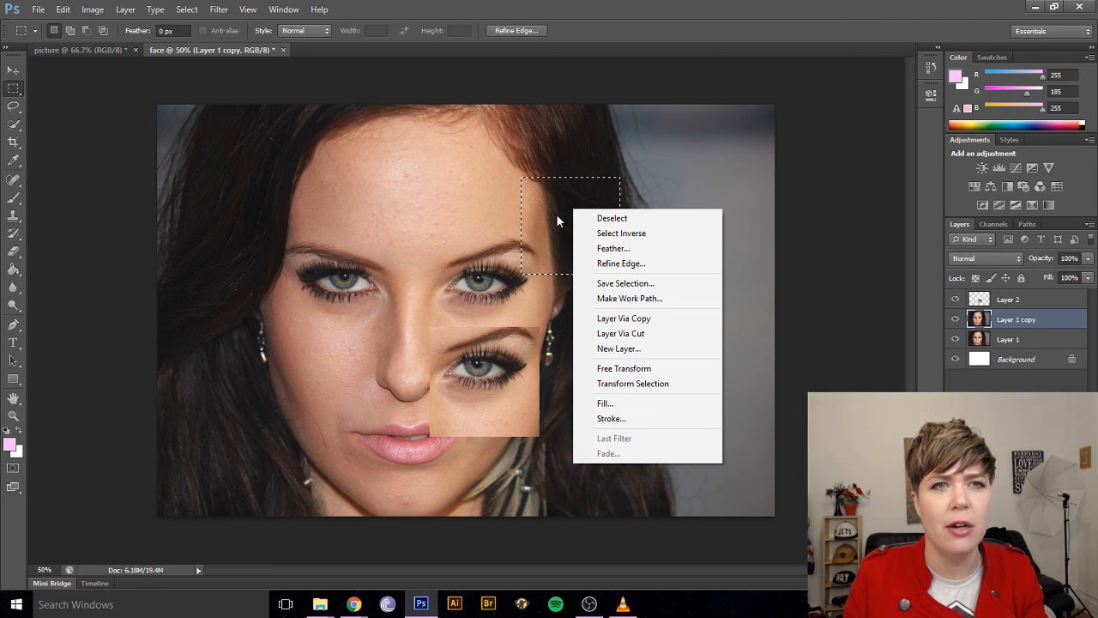
pyautogui.click(556, 214)
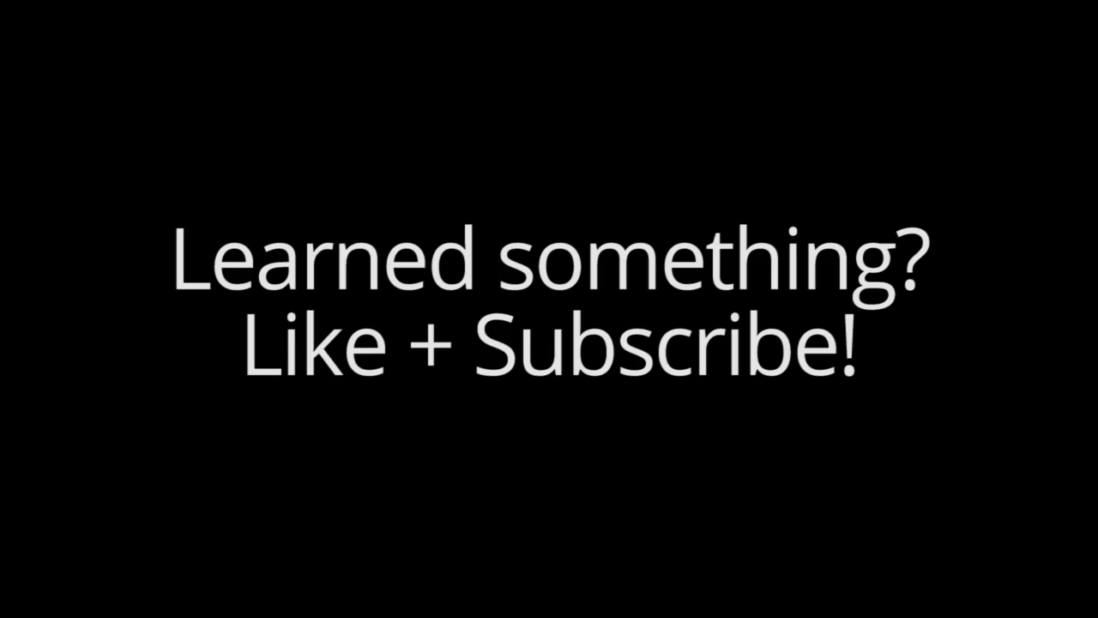